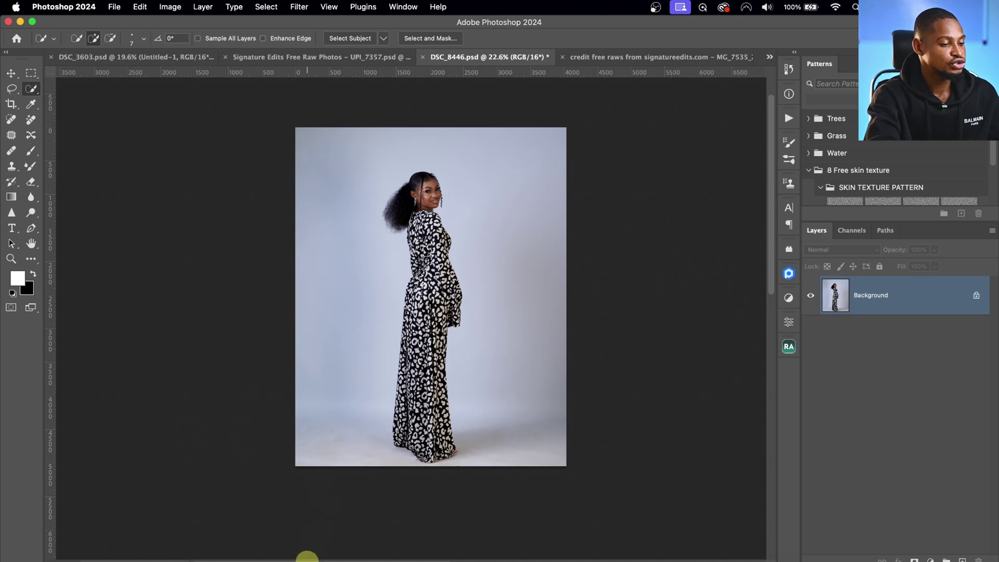
Step: Switch to Chrome, replace the existing Firefly tab with a new one, and open firefly.adobe.com
left_click(308, 559)
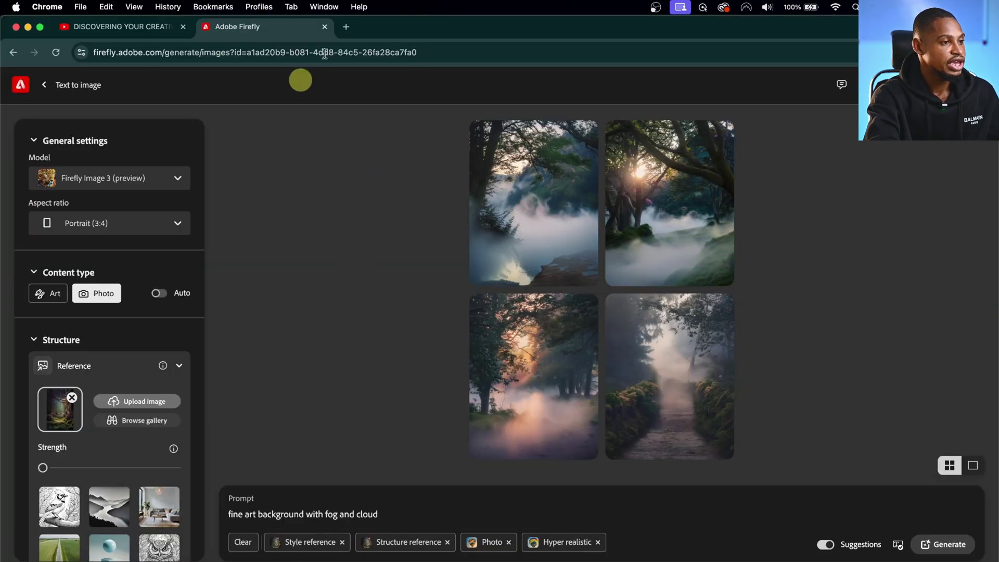
left_click(350, 26)
left_click(324, 27)
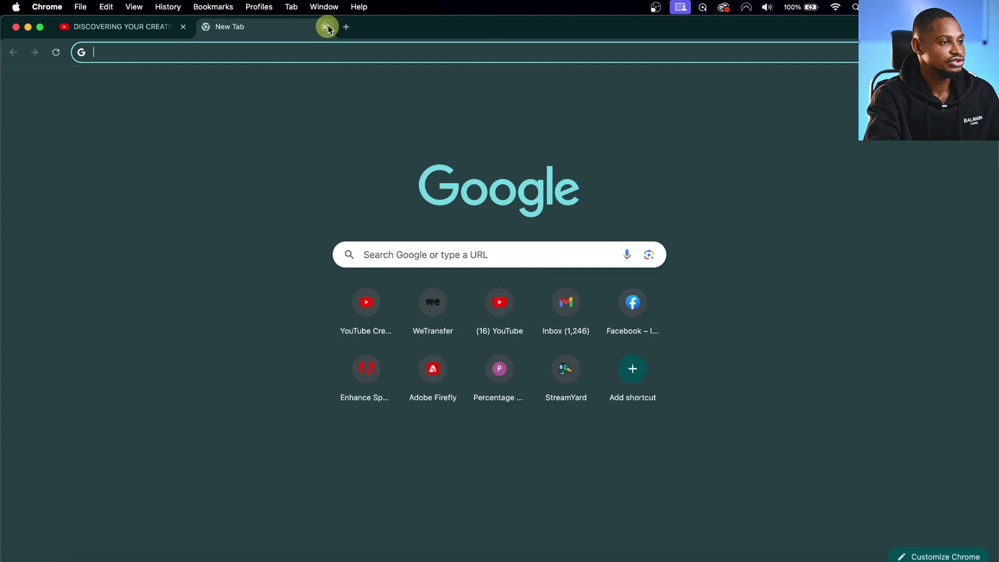
type("firefly.adobe.com")
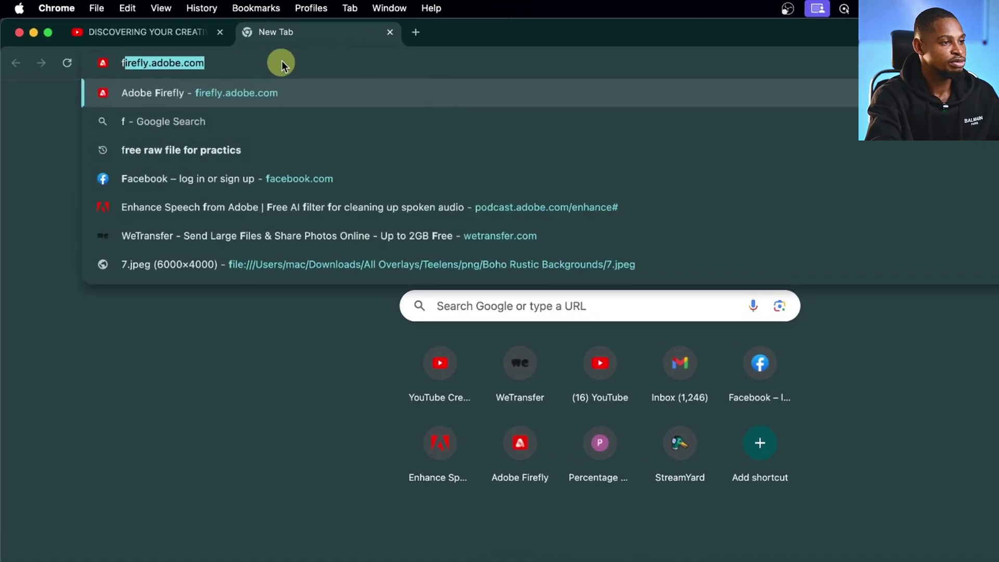
key("Return")
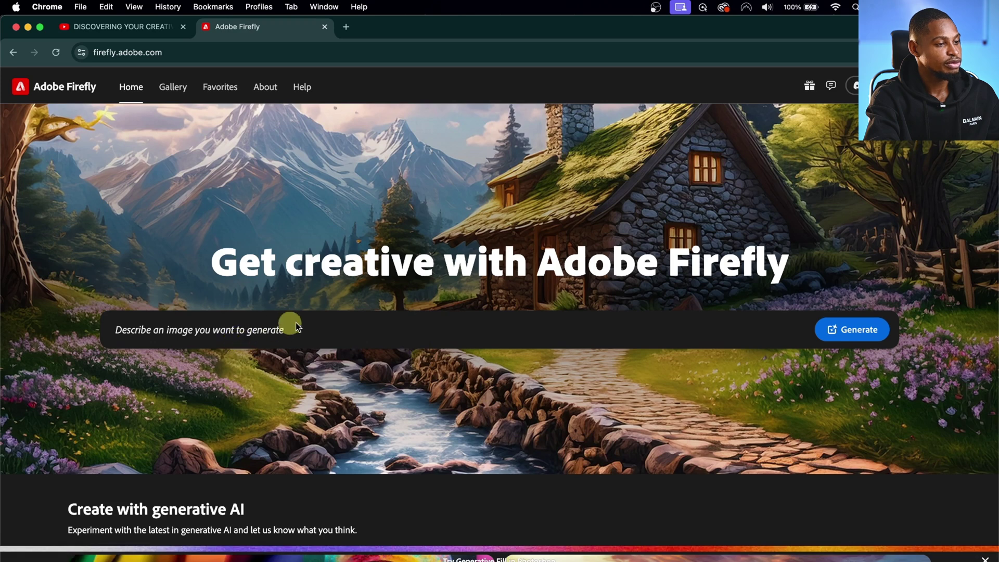
Step: Generate images from the prompt "fine art backjground" and set the aspect ratio to Portrait (3:4)
left_click(294, 326)
type("A fantasy stone cottage in a spring forest aside a cobblestone path and a babbling brook. Stone wall. Mountains in the distance. Magical tone and feel, hyper realistic.")
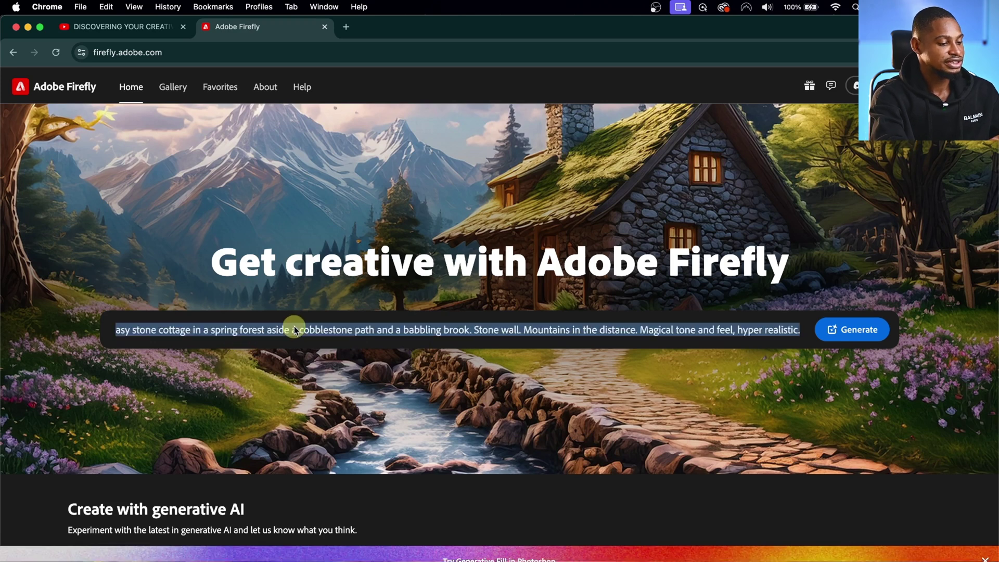
type("fine art backjgroun")
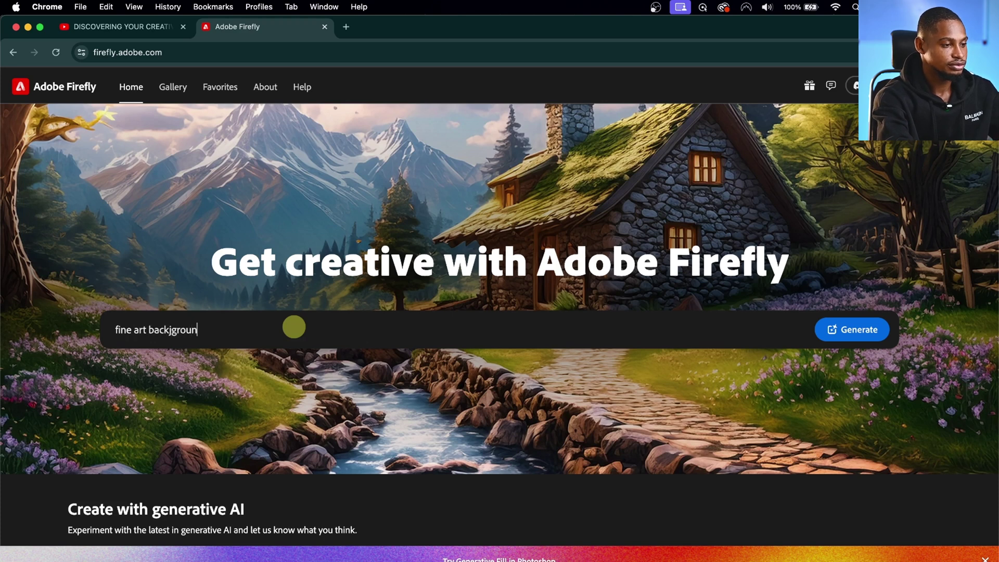
type("d")
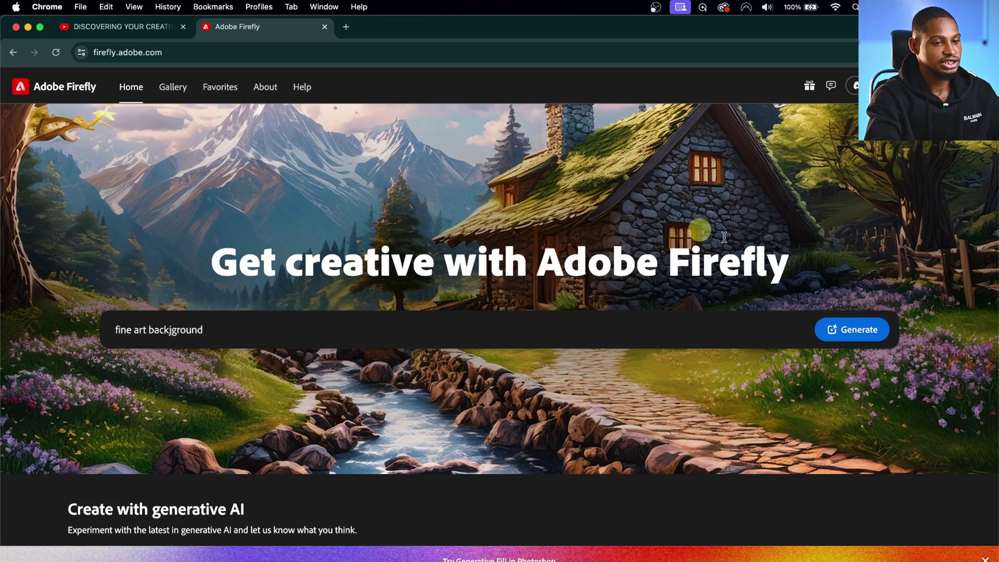
left_click(853, 329)
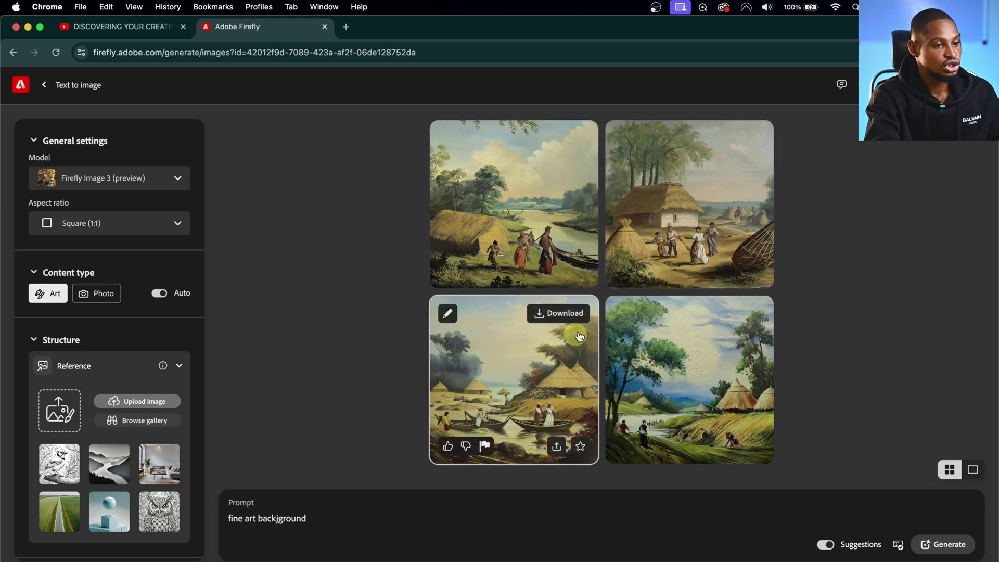
left_click(145, 224)
left_click(101, 288)
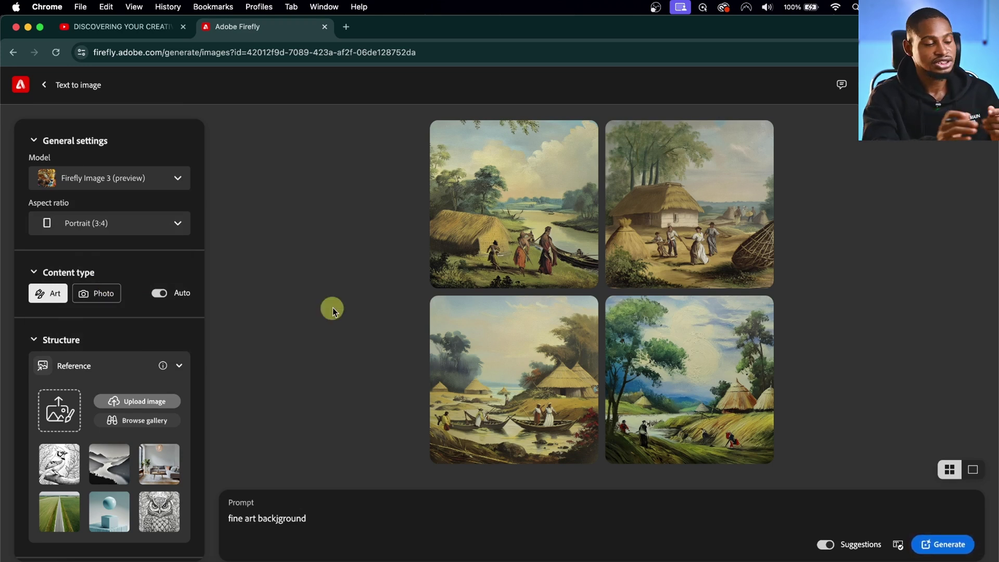
Step: Switch to Finder and preview the two Firefly background images in the untitled folder
left_click(75, 560)
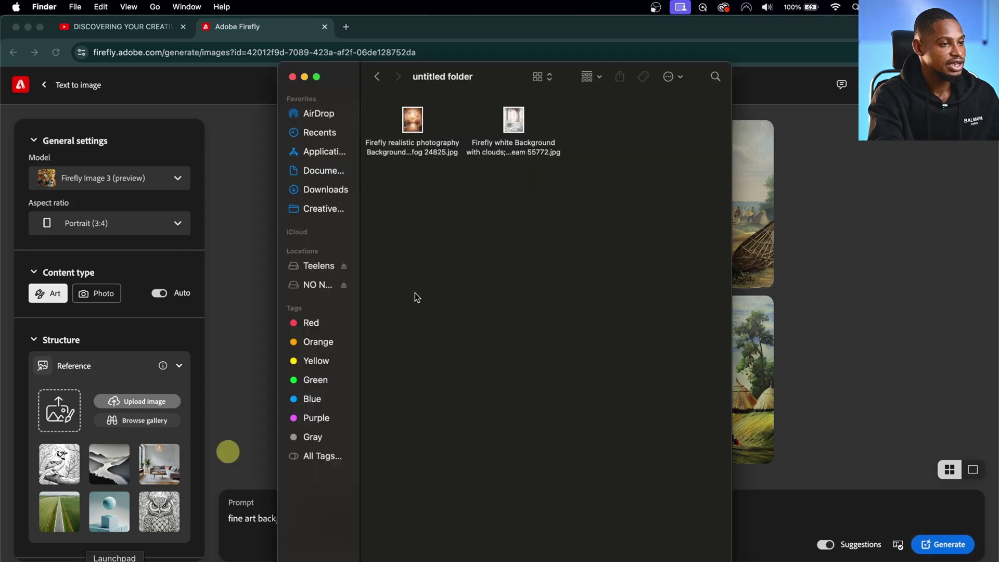
left_click(413, 123)
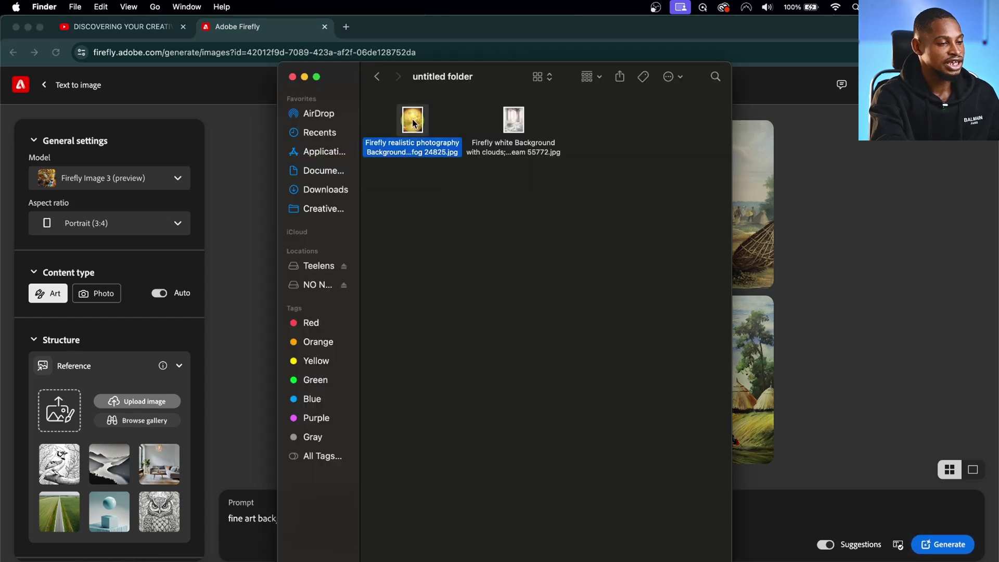
key("space")
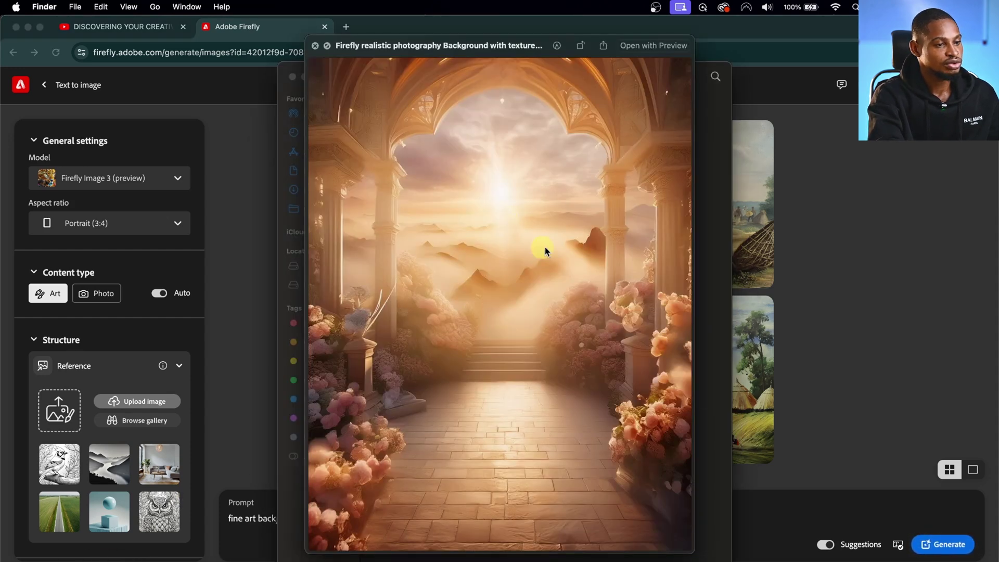
left_click(706, 124)
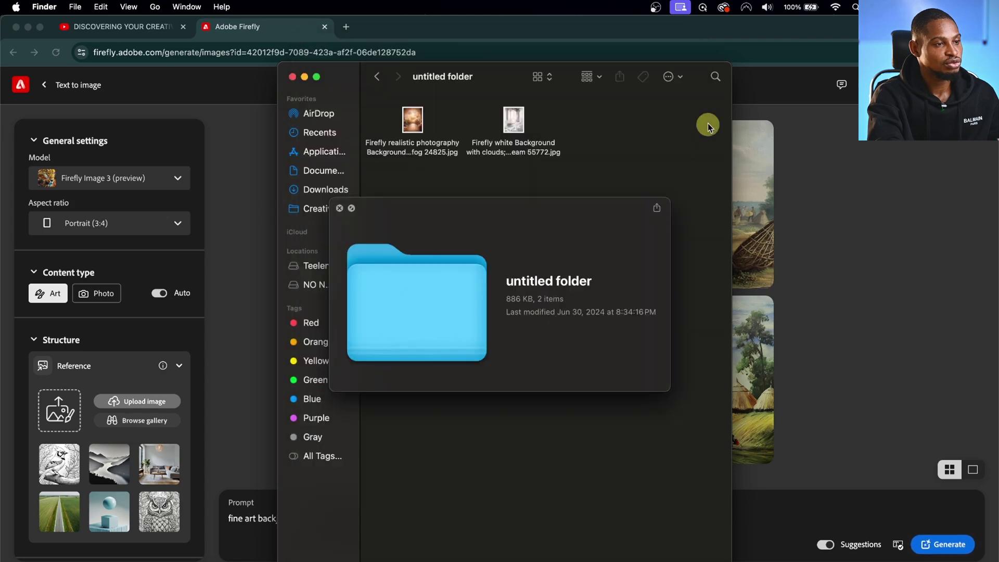
left_click(512, 118)
key("space")
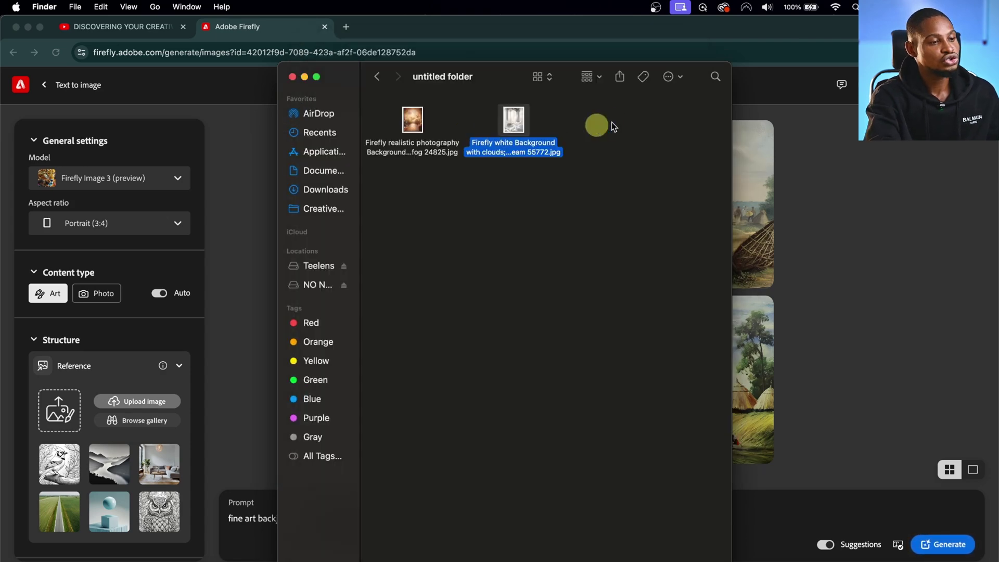
Step: Add the "Firefly realistic photography Background" image from Finder as the structure reference, accepting the upload notice
left_click(413, 127)
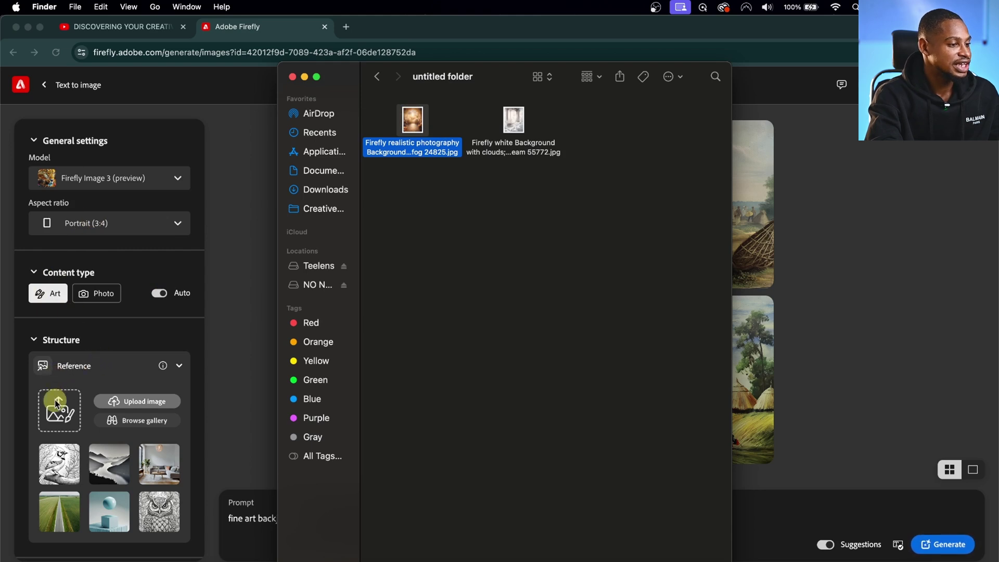
scroll(137, 330, "down", 5)
scroll(138, 330, "down", 1)
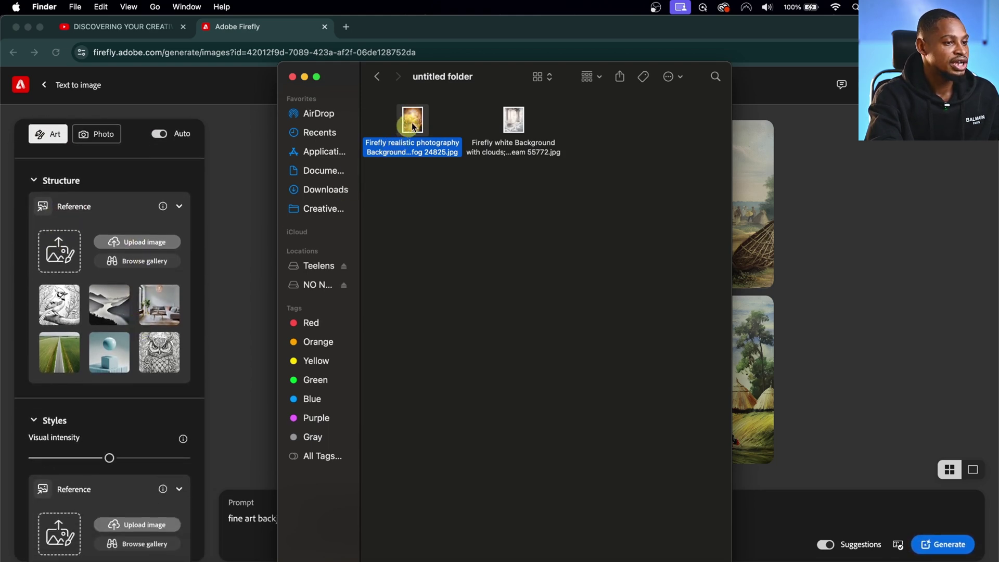
left_click_drag(411, 125, 65, 252)
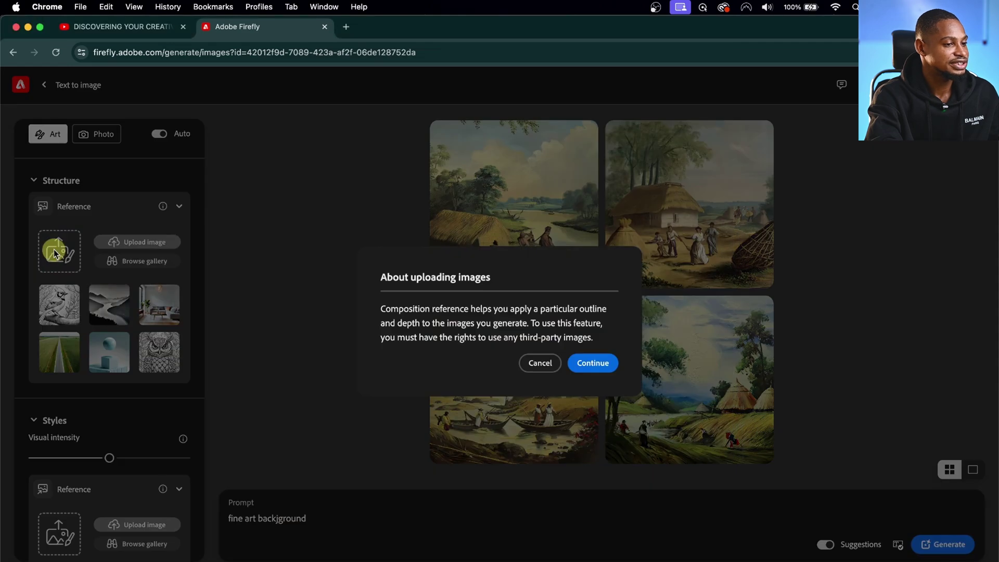
left_click(599, 360)
scroll(199, 335, "up", 3)
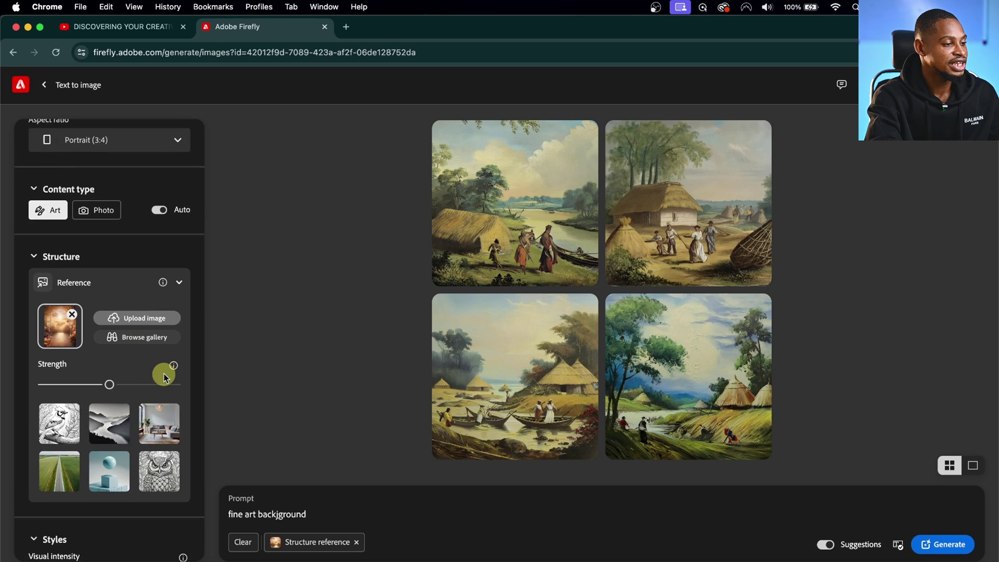
Step: Upload the same "Firefly realistic photography Background" image as the style reference
scroll(164, 376, "down", 1)
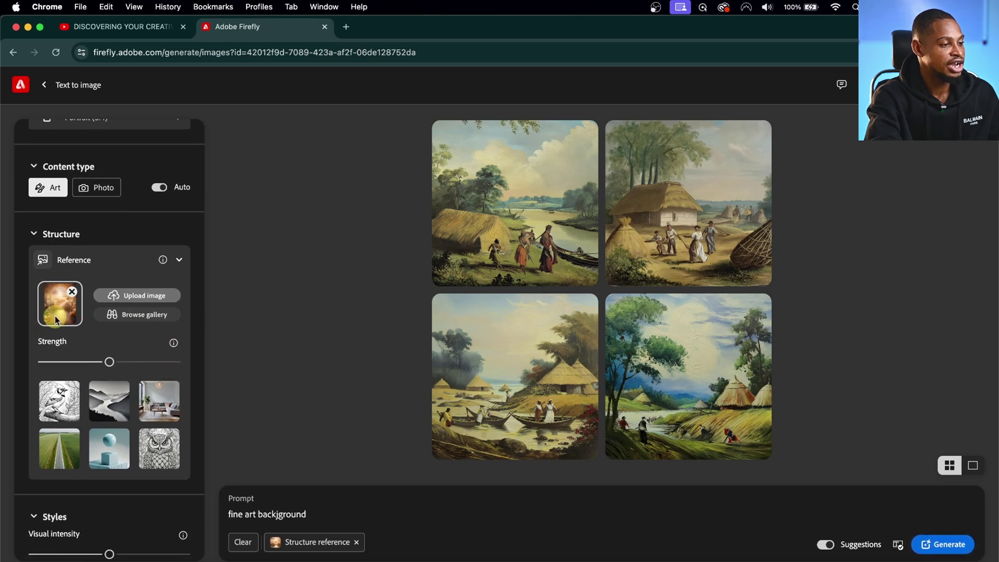
scroll(133, 339, "down", 5)
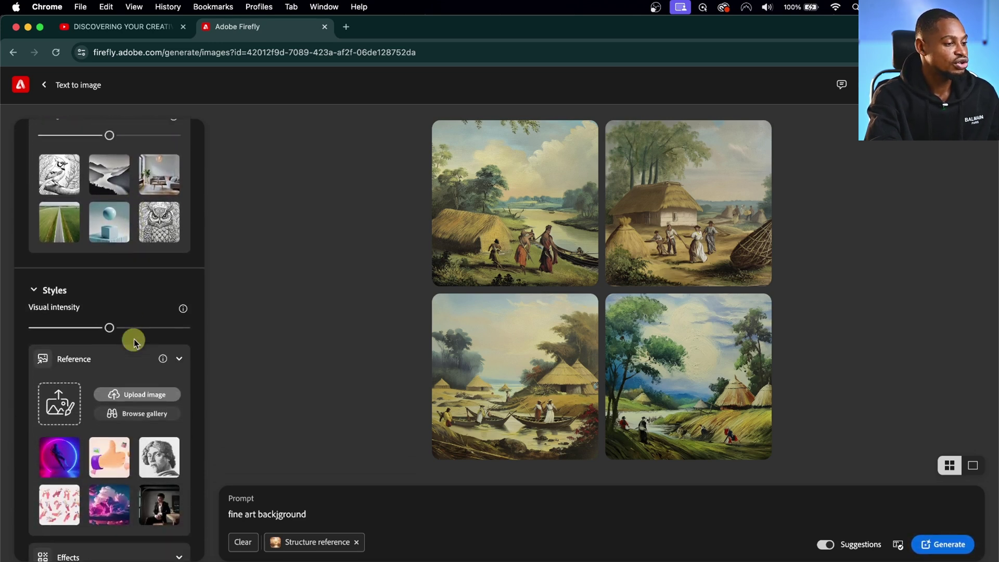
scroll(133, 339, "down", 1)
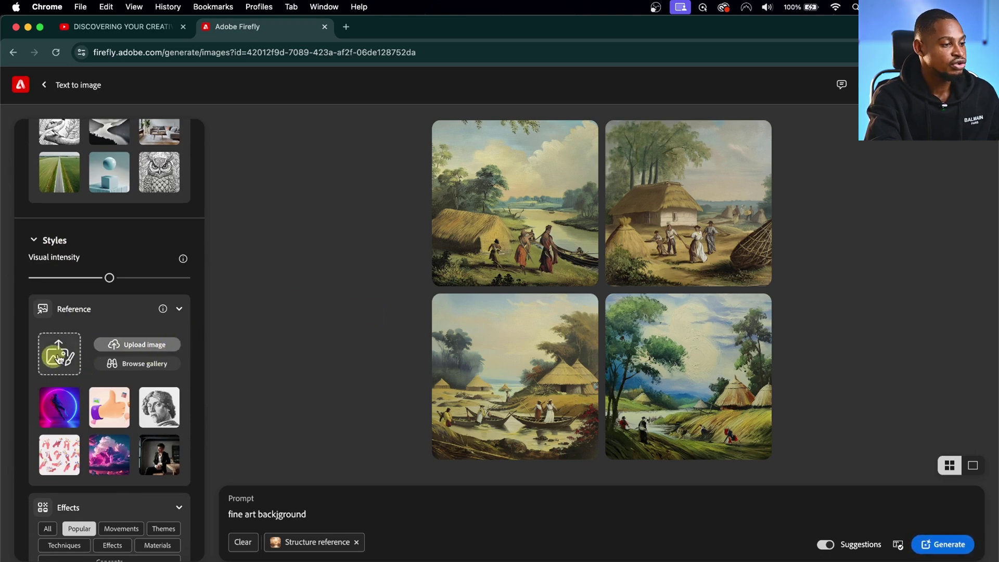
left_click(142, 345)
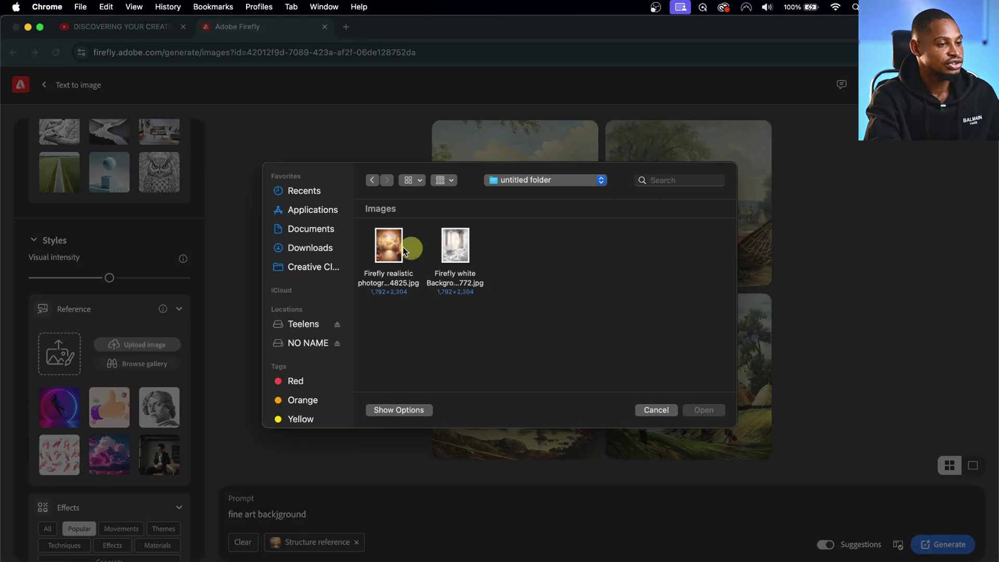
left_click(392, 249)
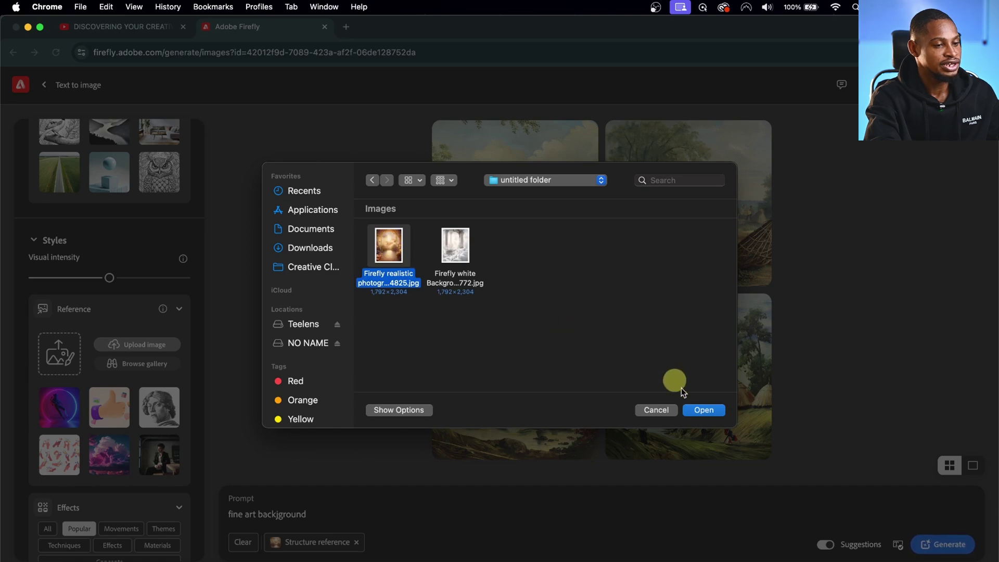
left_click(703, 410)
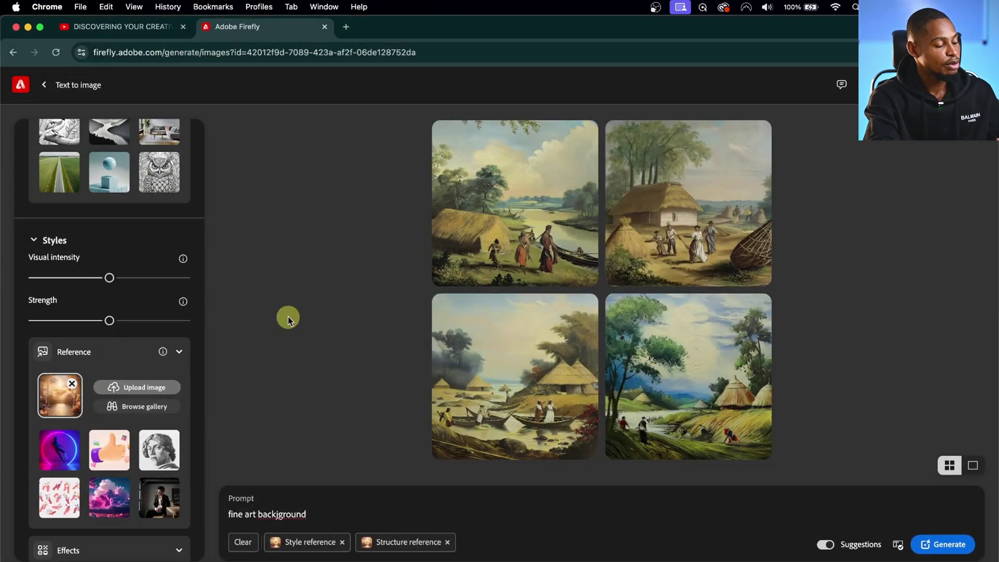
Step: Apply the Hyper realistic effect from the popular style effects
scroll(179, 413, "down", 5)
scroll(178, 413, "down", 4)
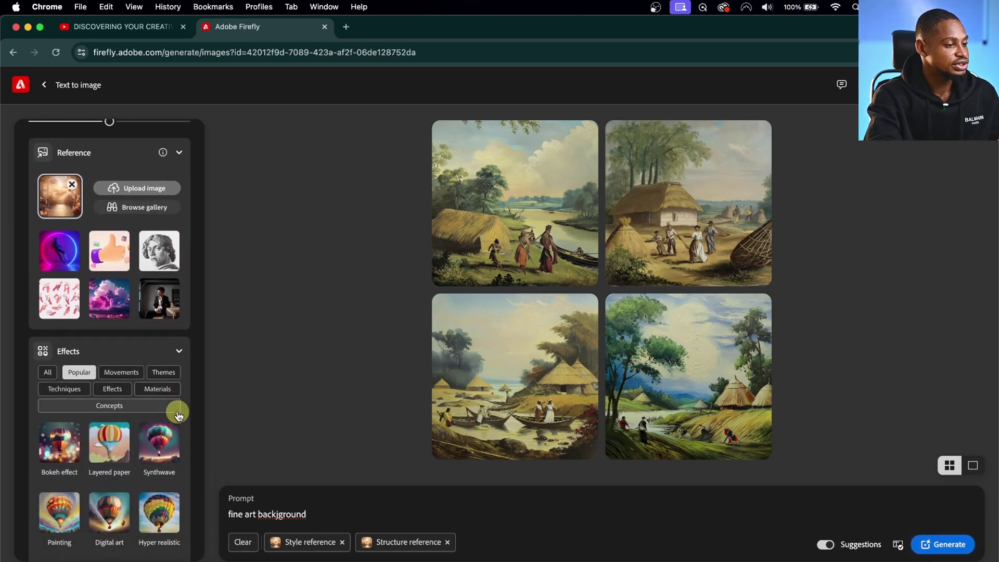
left_click(156, 420)
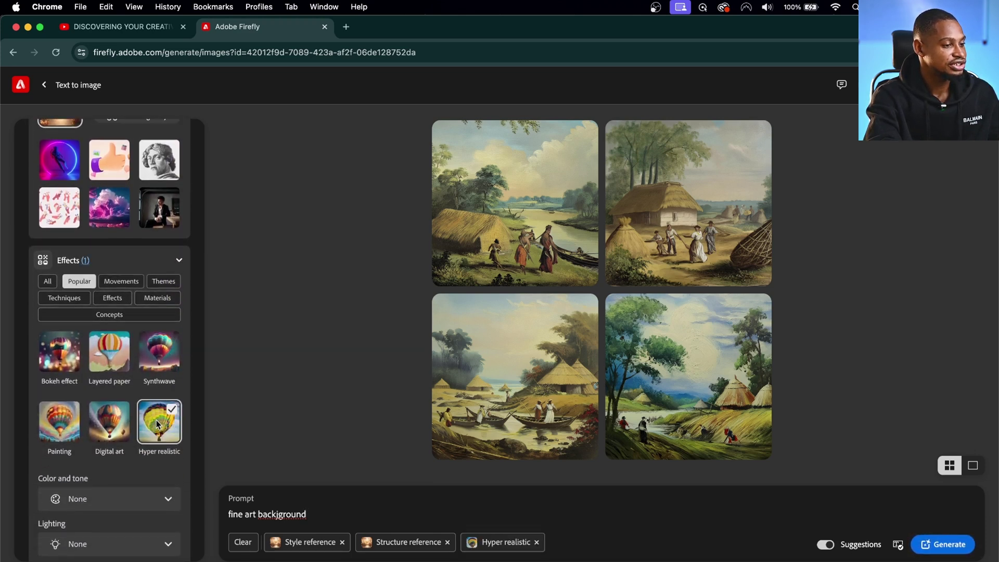
Step: Correct the prompt to "fine art background" and generate new images
scroll(177, 390, "up", 6)
scroll(177, 389, "up", 13)
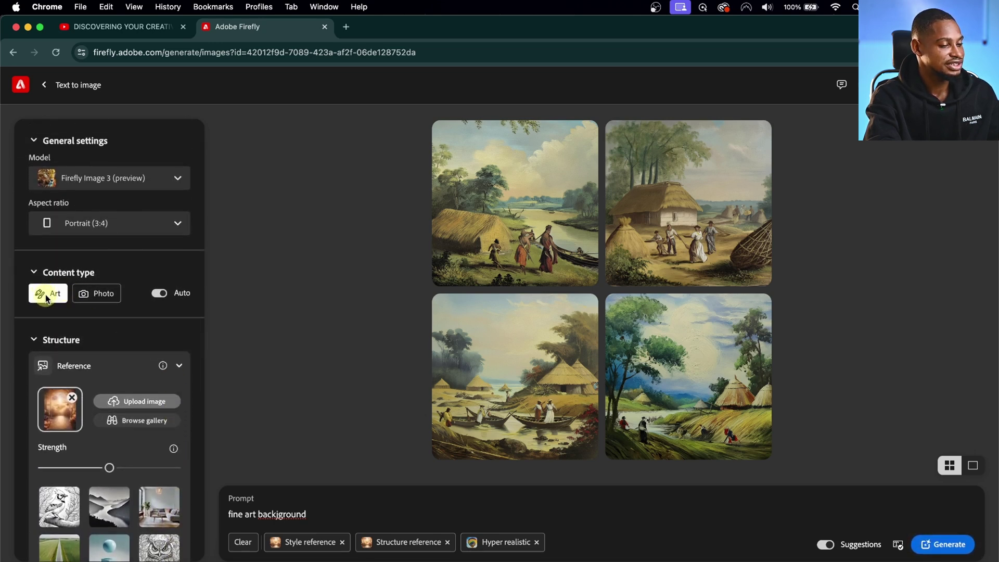
left_click(279, 518)
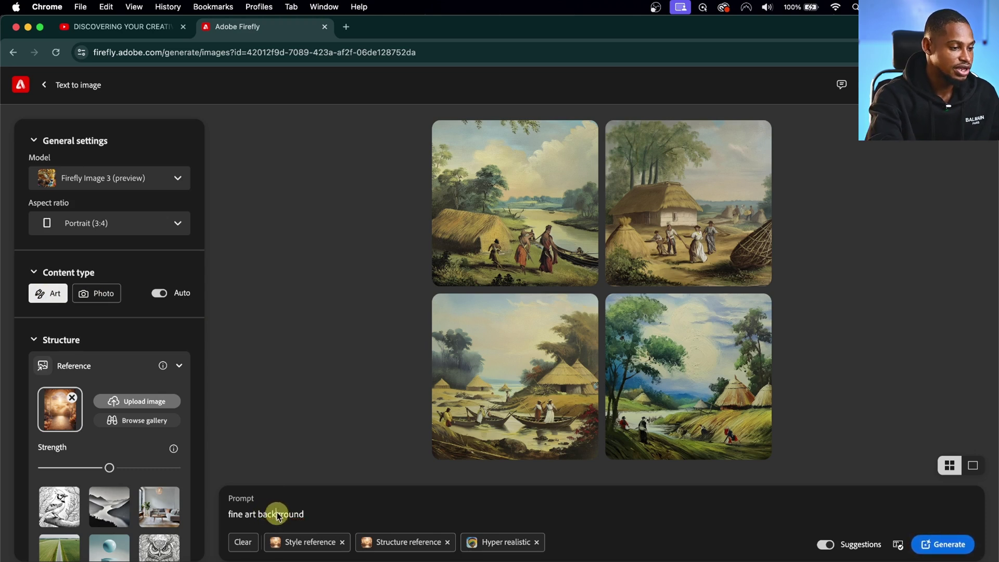
left_click(312, 514)
left_click(941, 545)
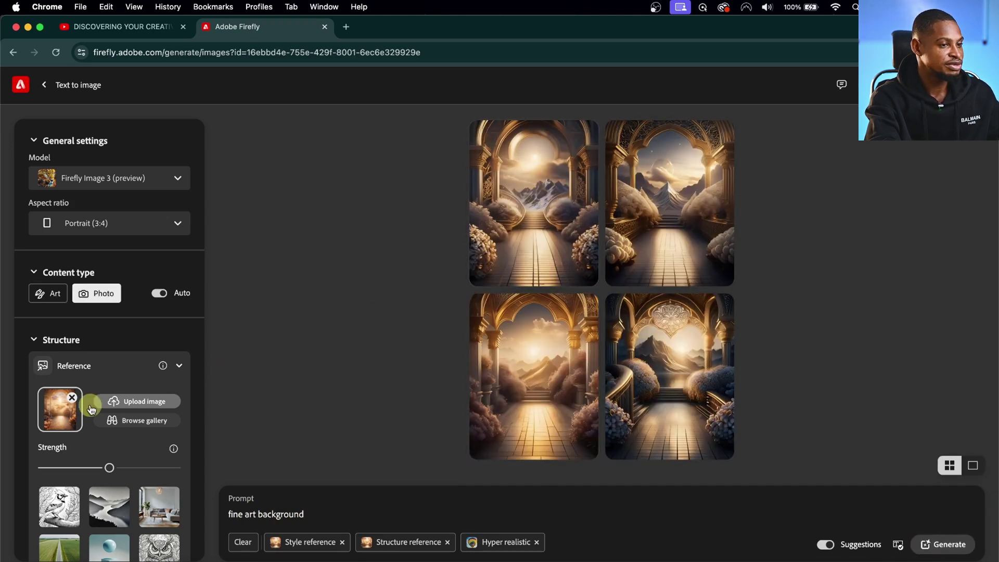
Step: Download the second generated image from the enlarged view, and look at the third one before returning to the grid
left_click(538, 216)
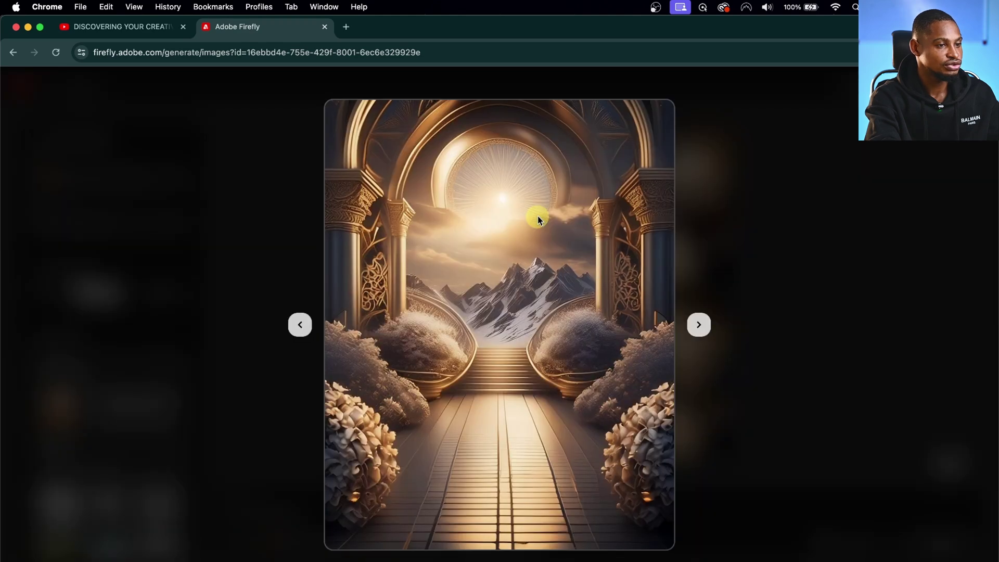
left_click(700, 326)
mouse_move(543, 237)
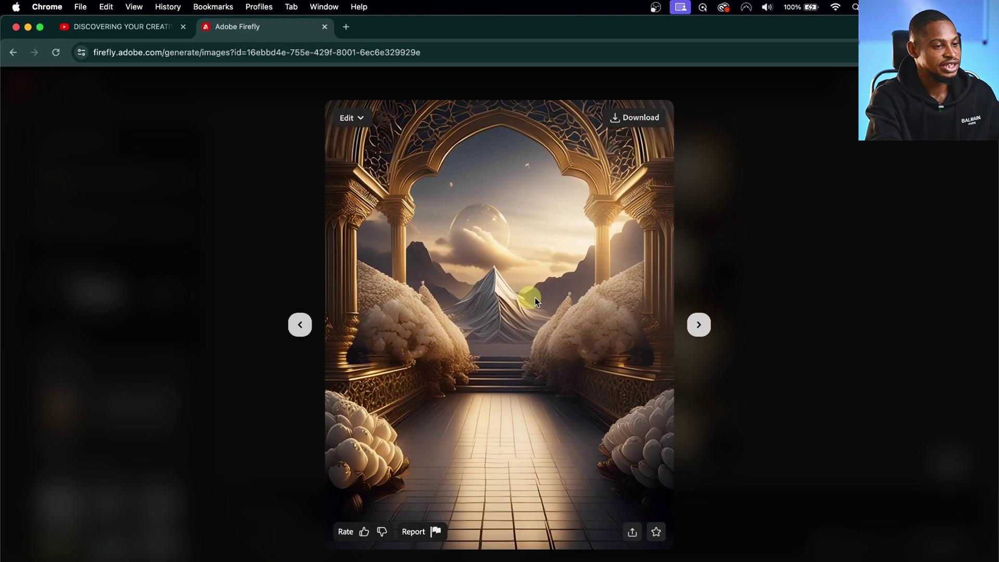
left_click(644, 120)
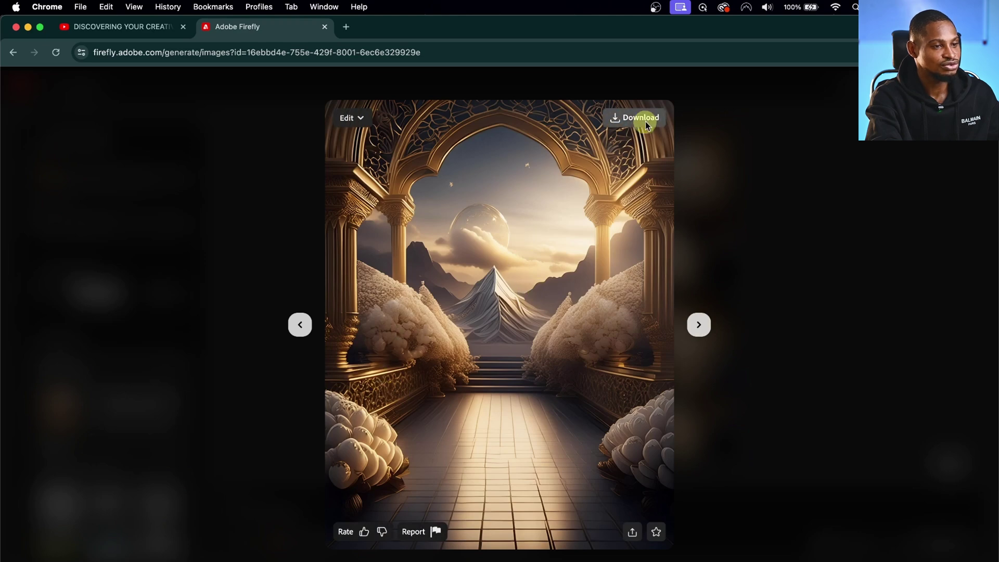
left_click(695, 424)
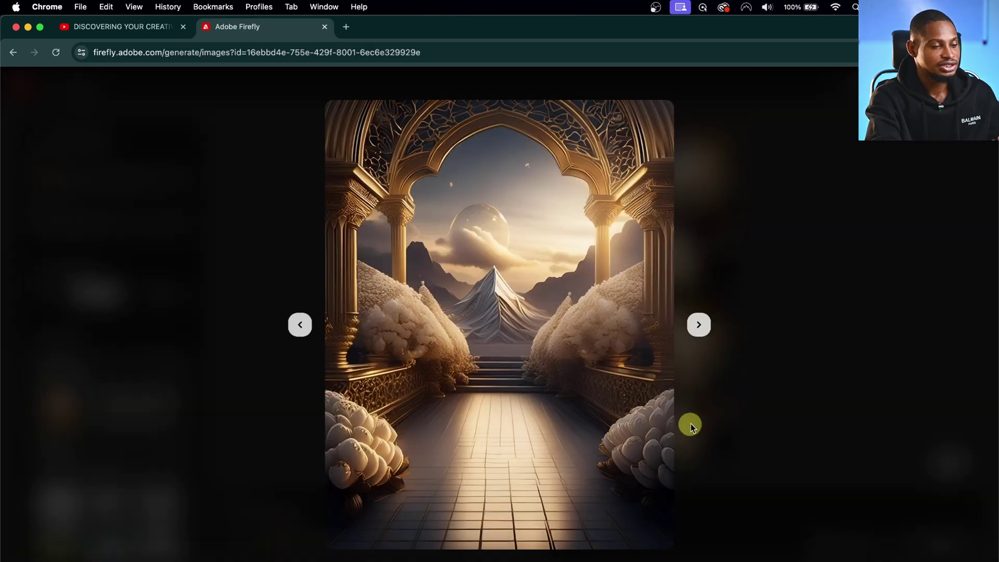
left_click(701, 323)
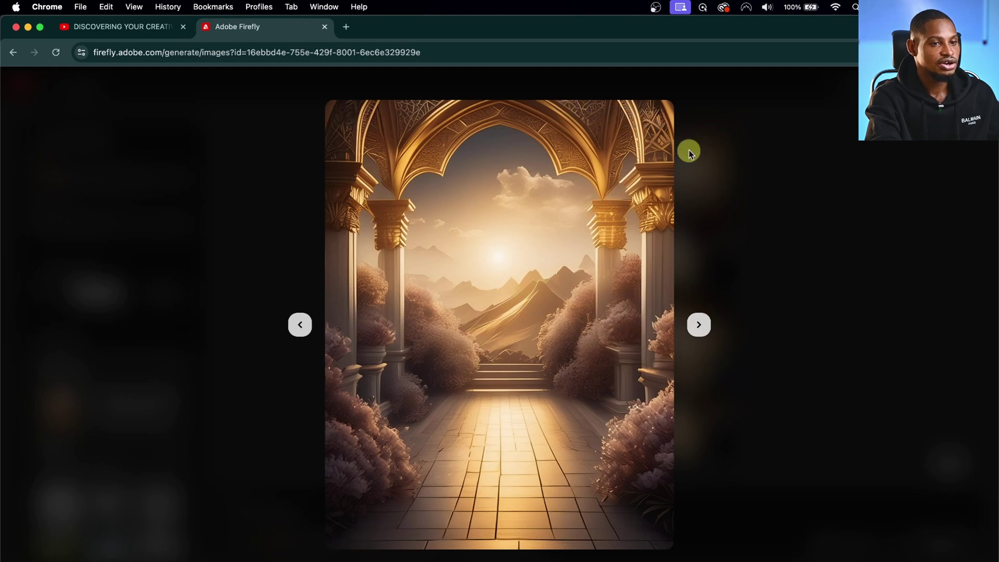
left_click(411, 231)
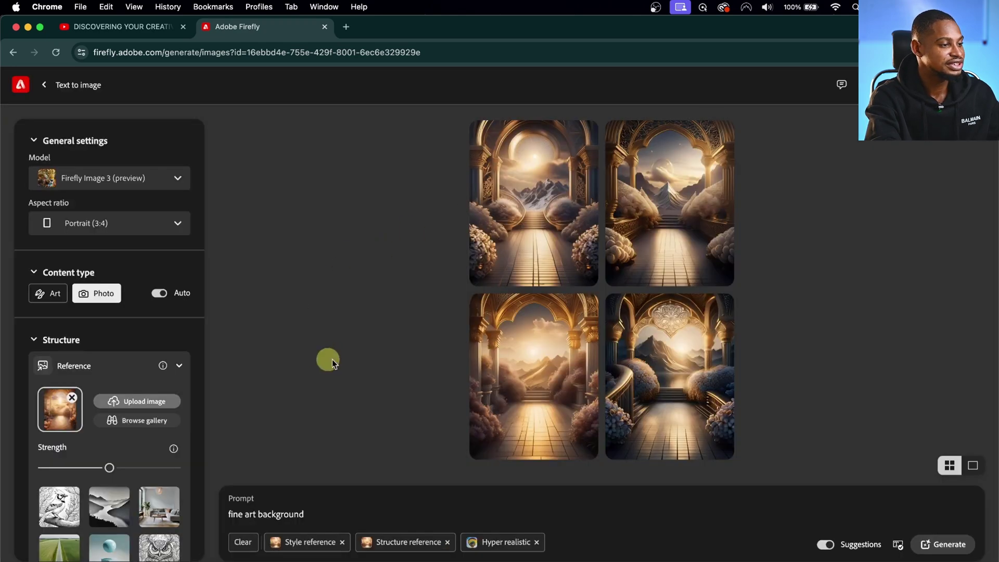
Step: Switch to Photoshop and duplicate the Background layer of the studio portrait
scroll(133, 457, "down", 2)
scroll(131, 468, "up", 2)
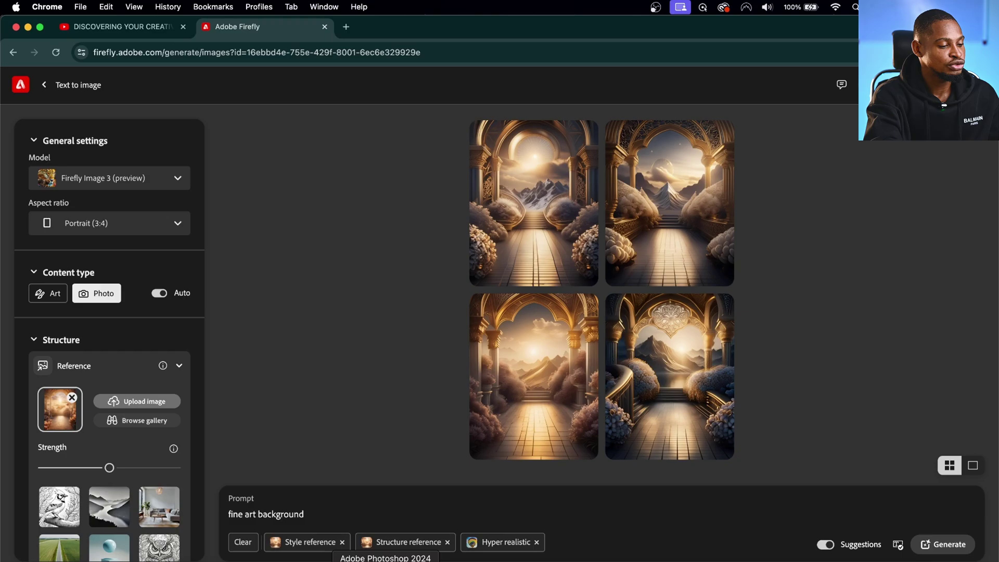
left_click(385, 561)
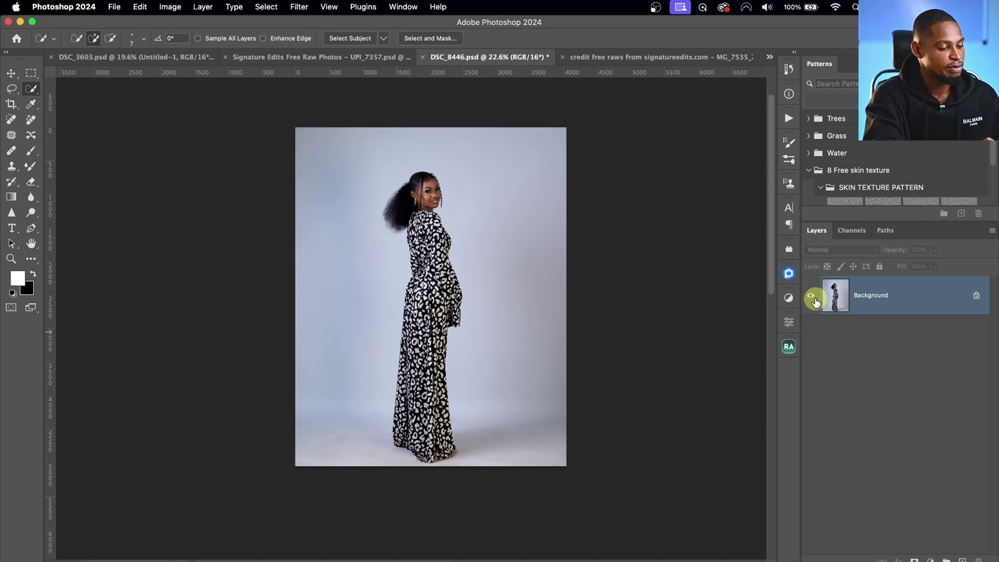
key("super+j")
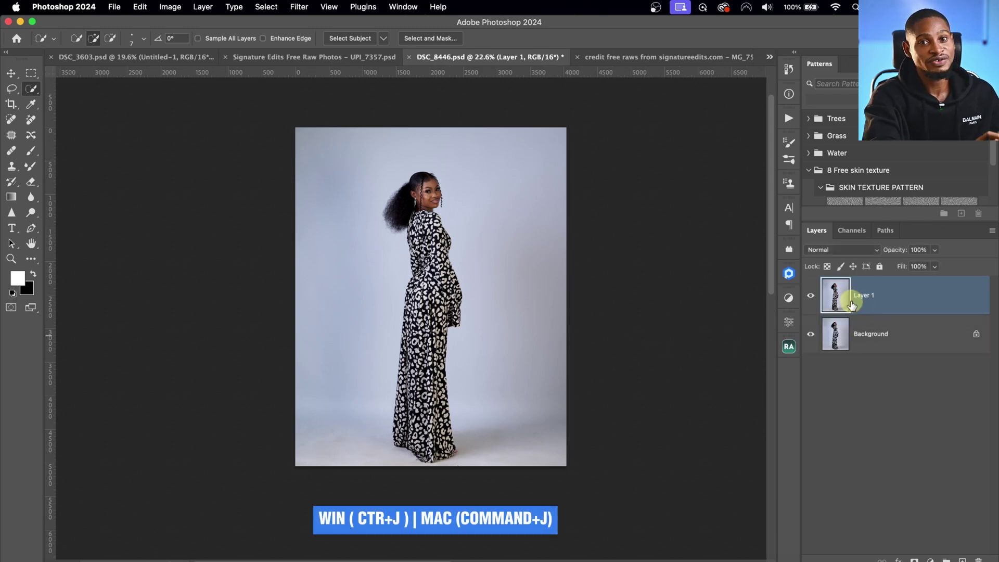
Step: Select the woman automatically with the Quick Selection tool's Select Subject, using Cloud (Detailed results) processing
key("b")
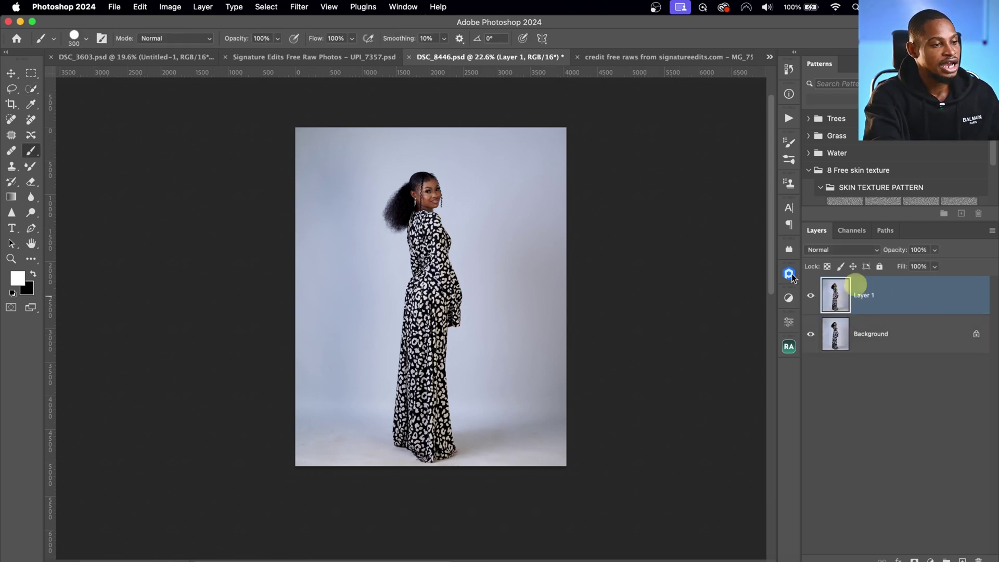
left_click(31, 91)
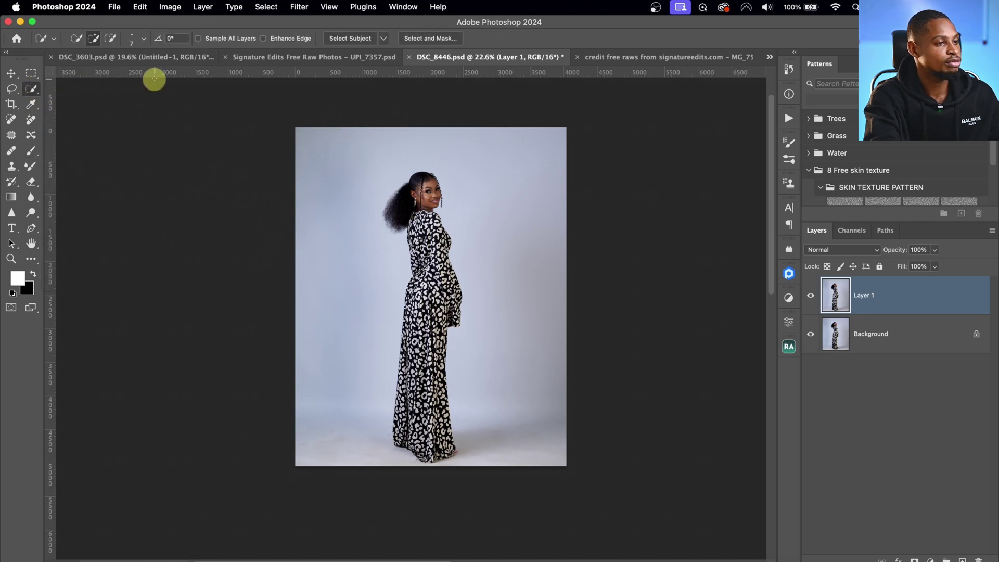
left_click(384, 40)
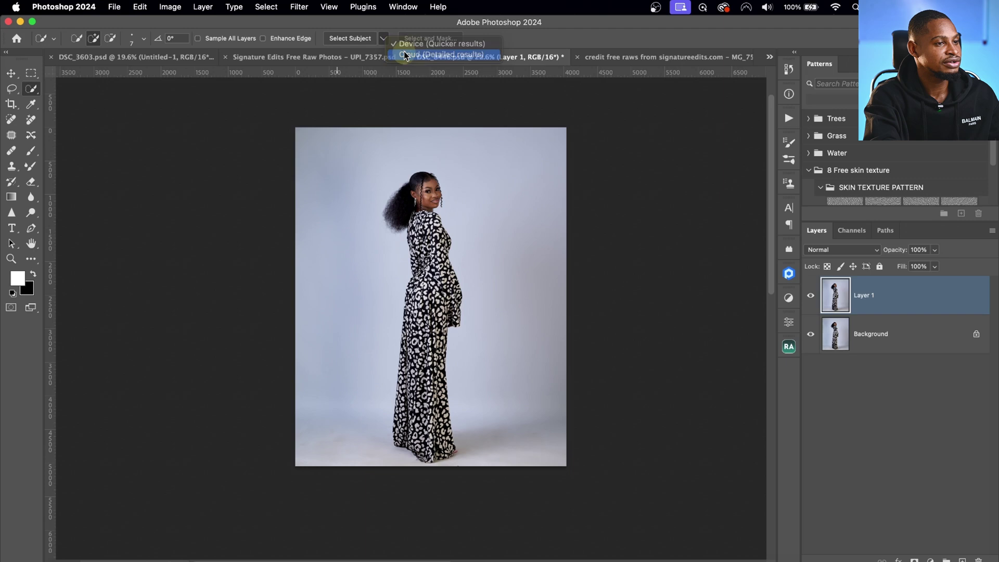
left_click(404, 51)
left_click(354, 39)
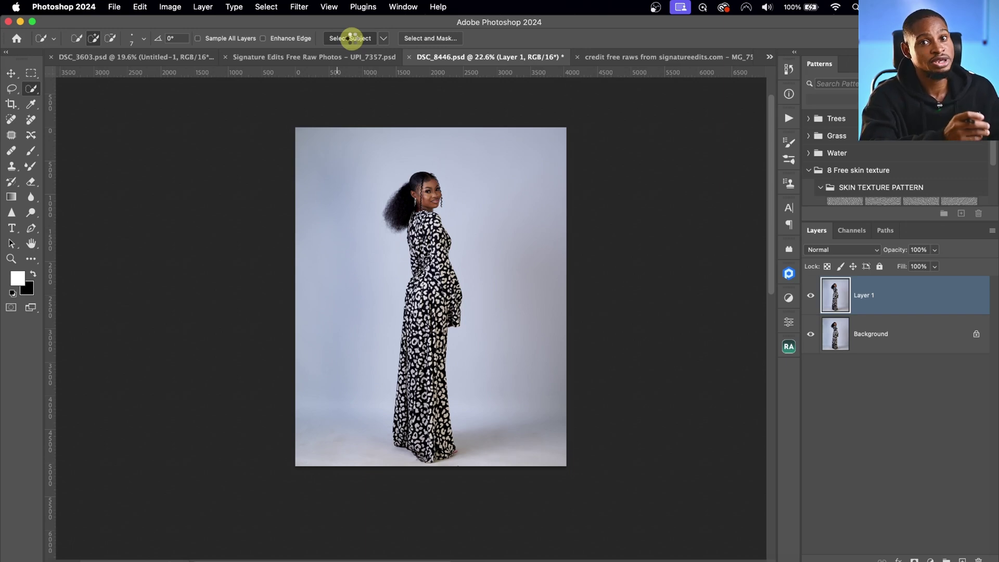
left_click(352, 38)
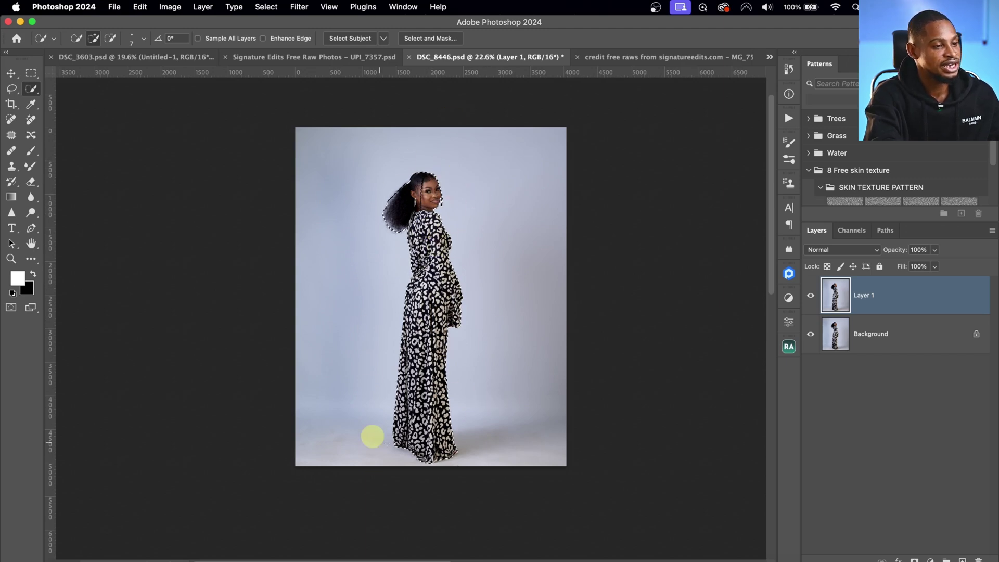
Step: Invert the selection and copy the backdrop to a new layer, checking the cut-out with the two layers beneath temporarily hidden
key("super+shift+i")
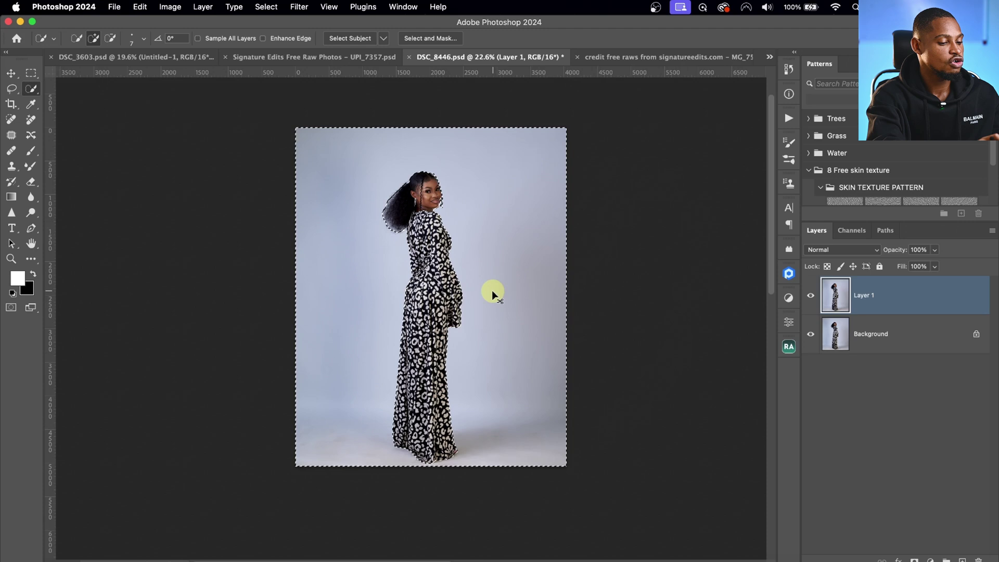
key("super+j")
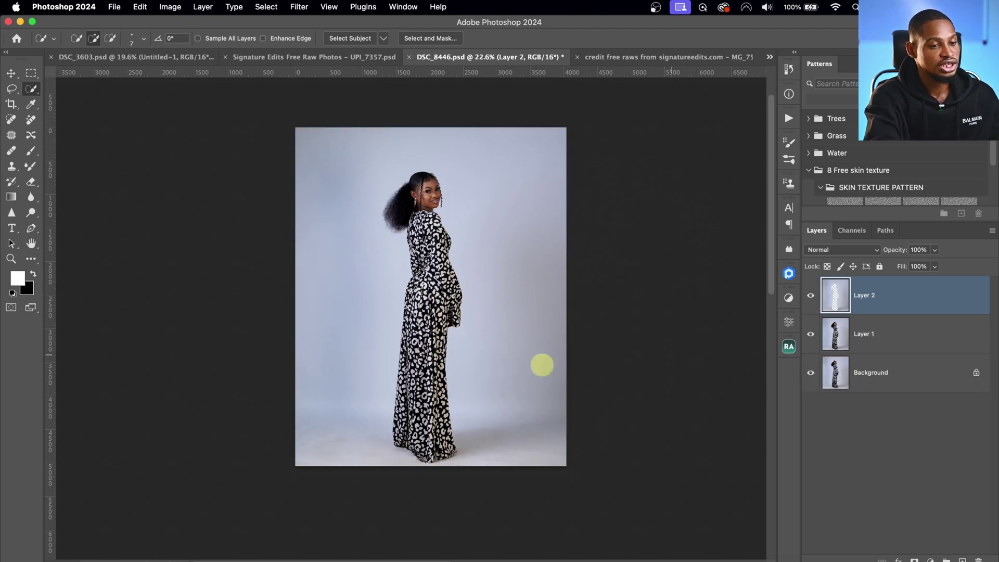
left_click(811, 335)
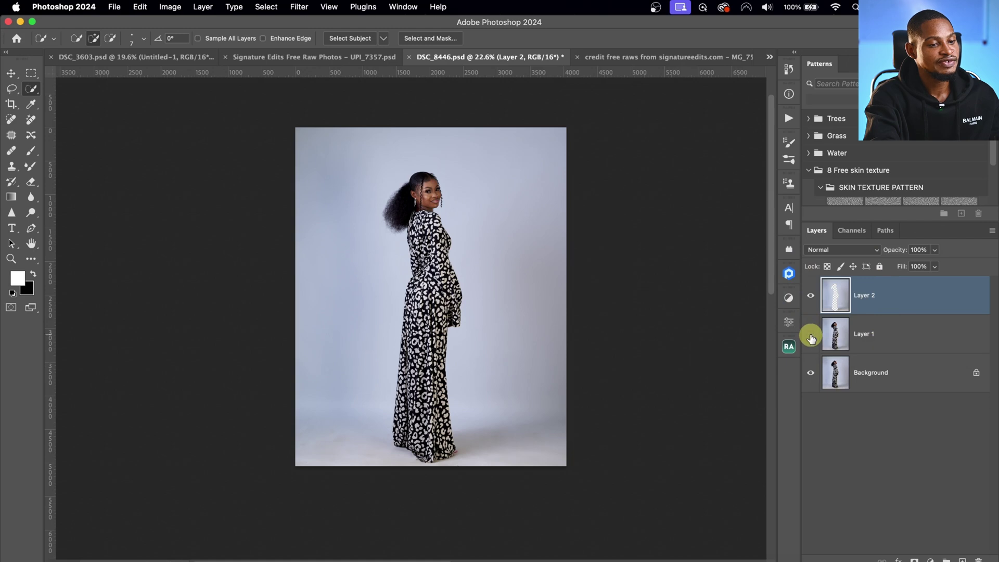
left_click(812, 373)
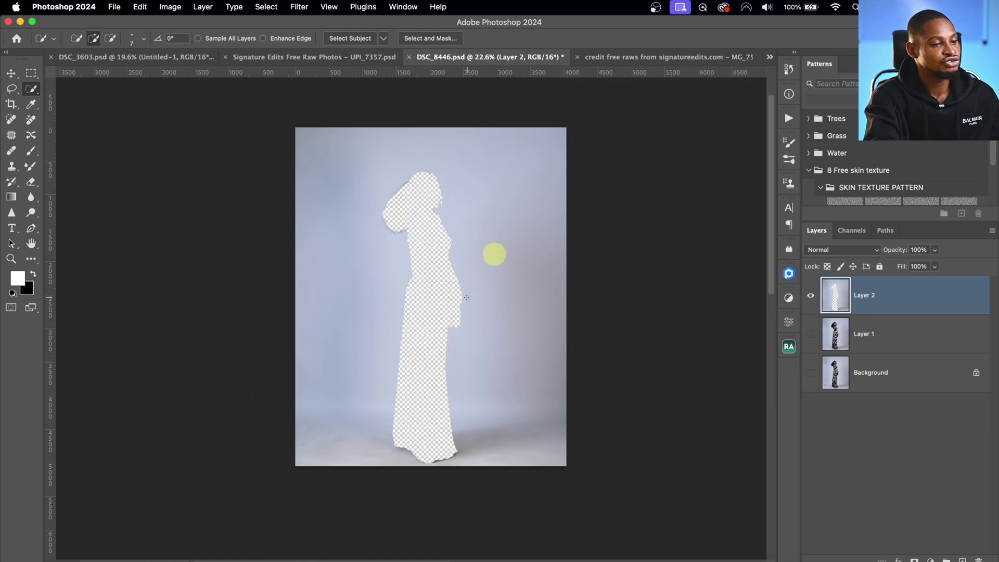
left_click(811, 373)
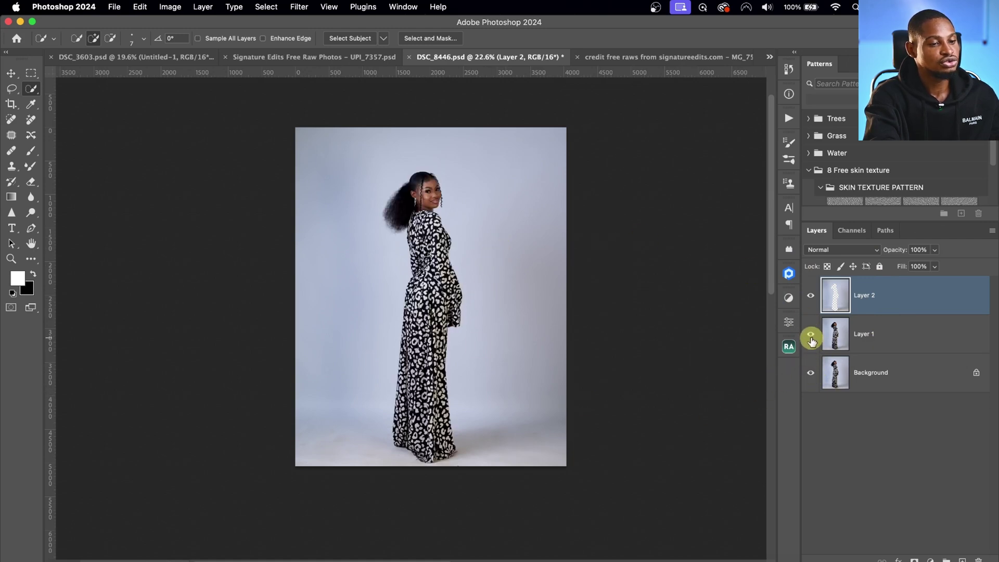
Step: Rename Layer 1 as "subject" and Layer 2 as "background"
left_click(864, 333)
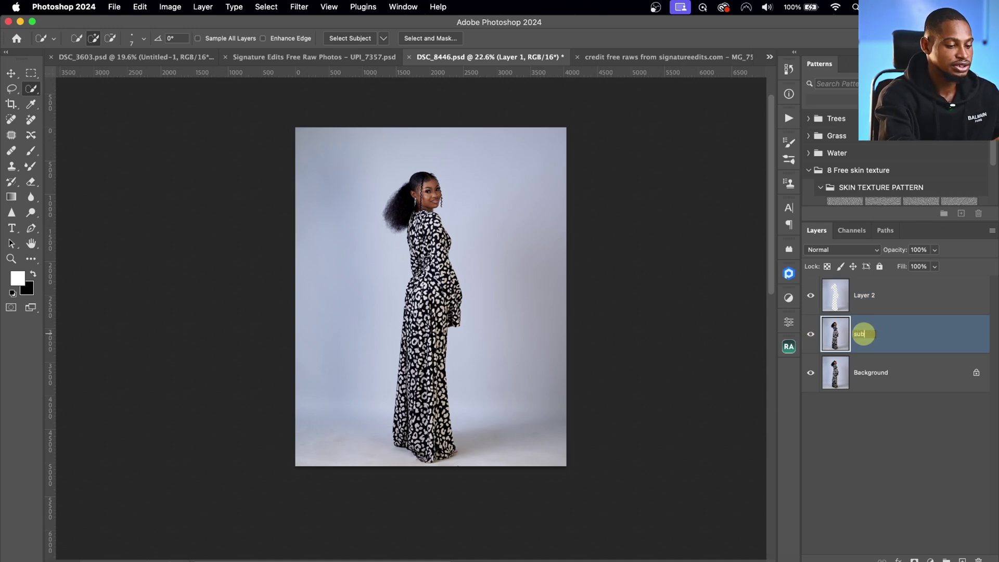
key("Return")
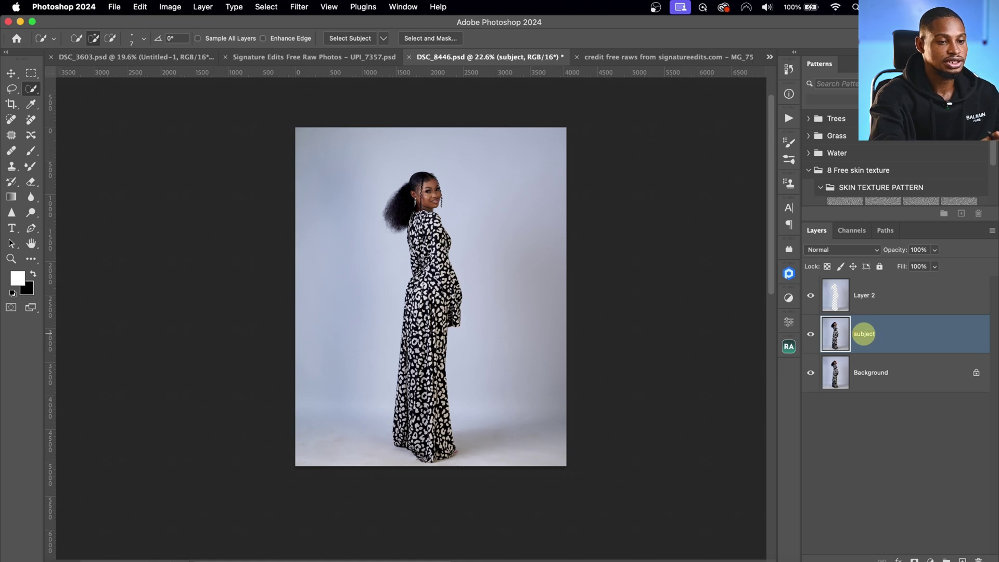
left_click(865, 295)
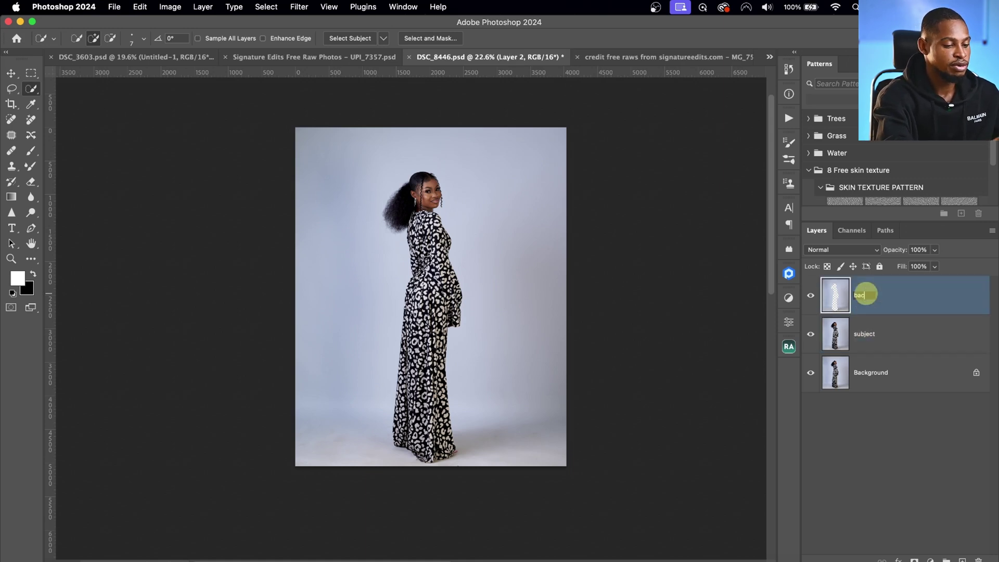
type("background")
key("Return")
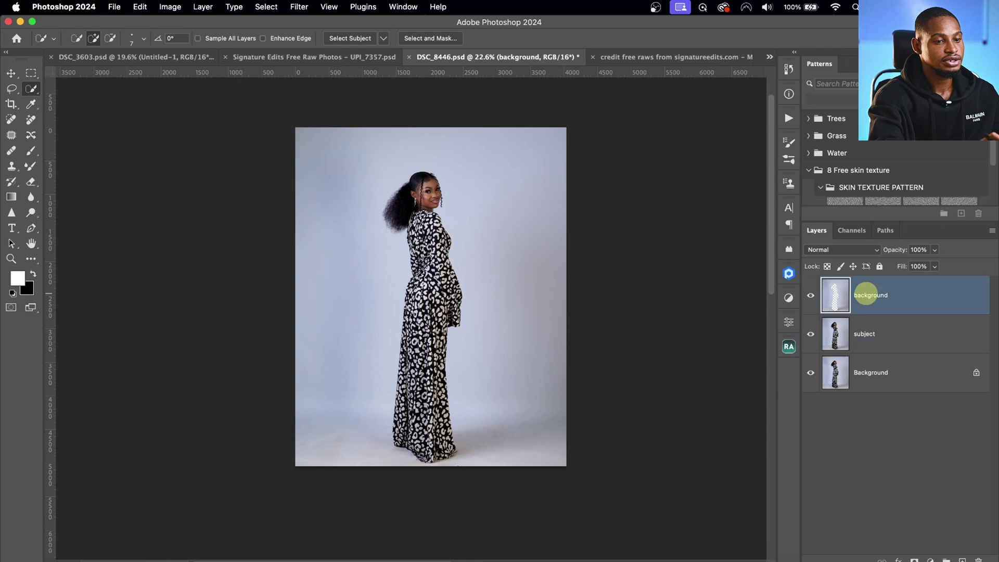
Step: Mask the subject layer using the inverted outline of the cut-out background layer, and move that background layer directly beneath it
left_click(866, 335)
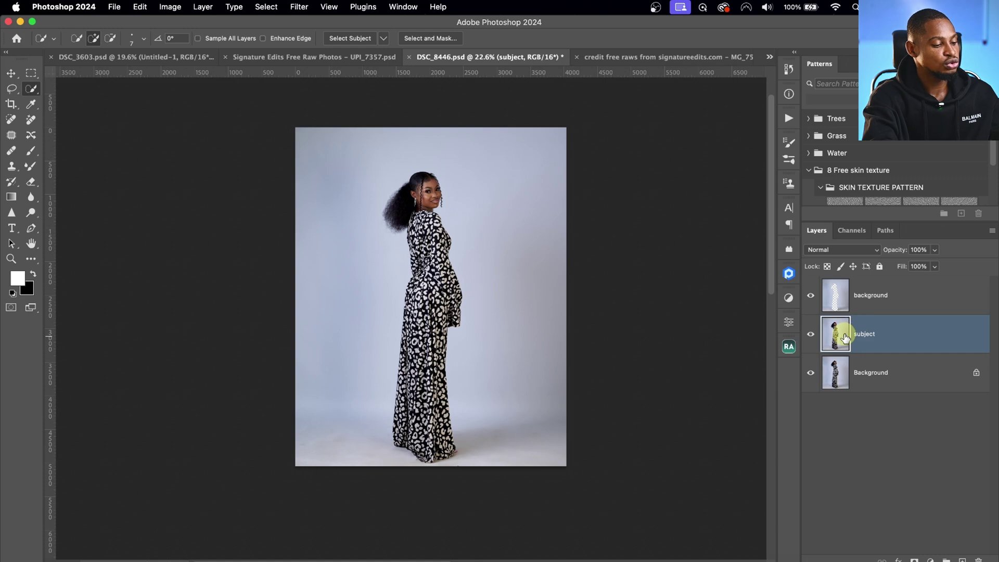
left_click(833, 304, "super")
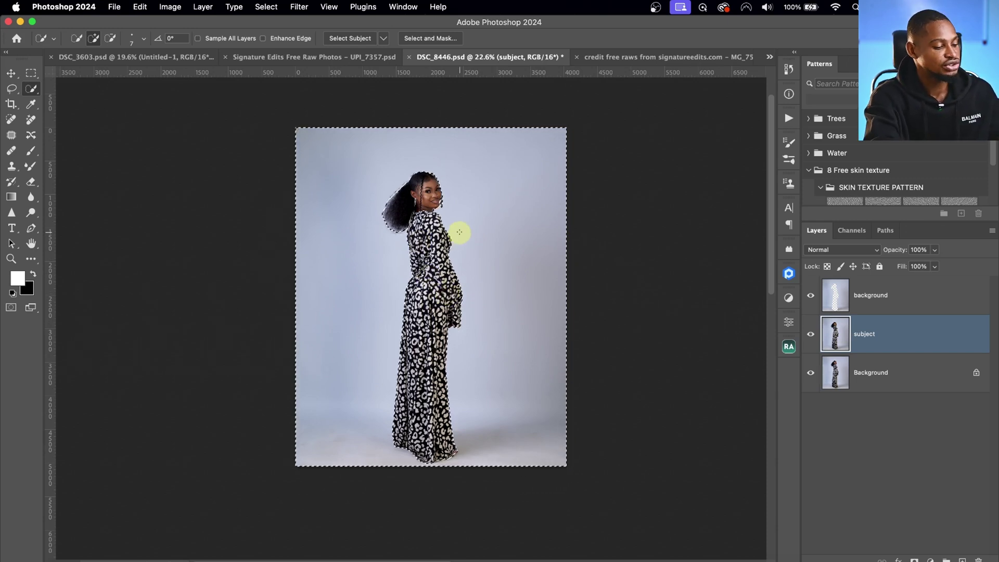
key("super+shift+i")
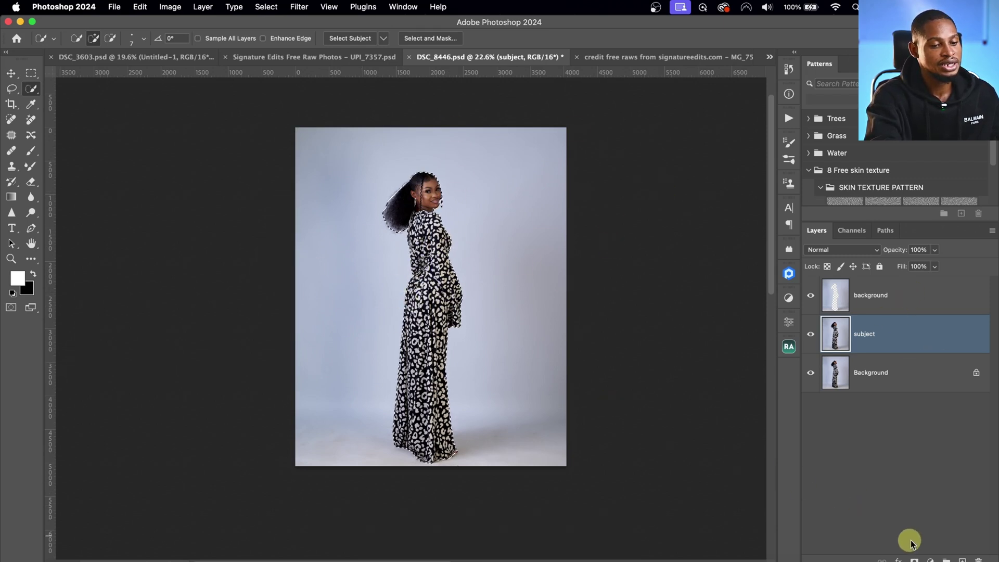
left_click(914, 559)
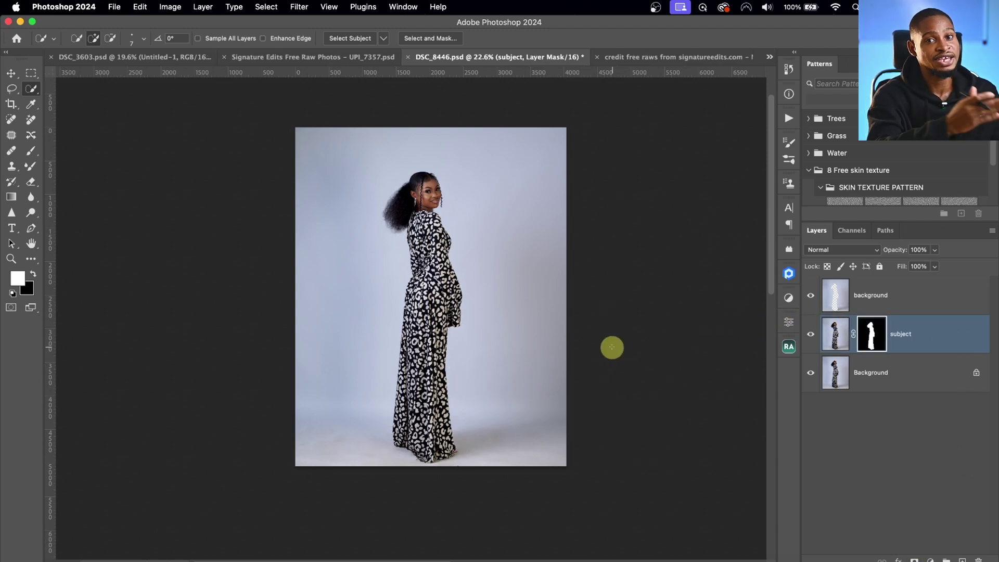
left_click(895, 295)
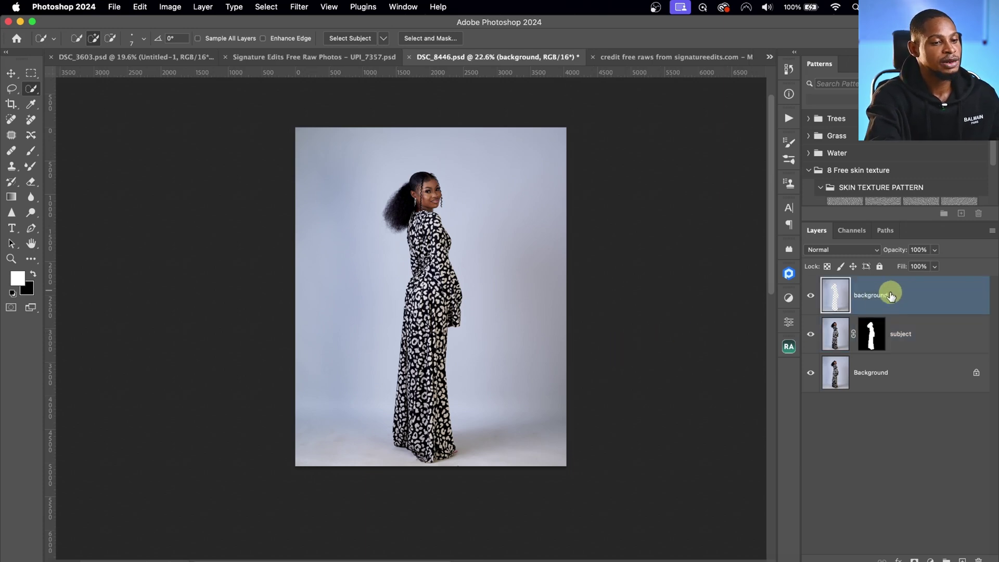
left_click_drag(891, 295, 886, 347)
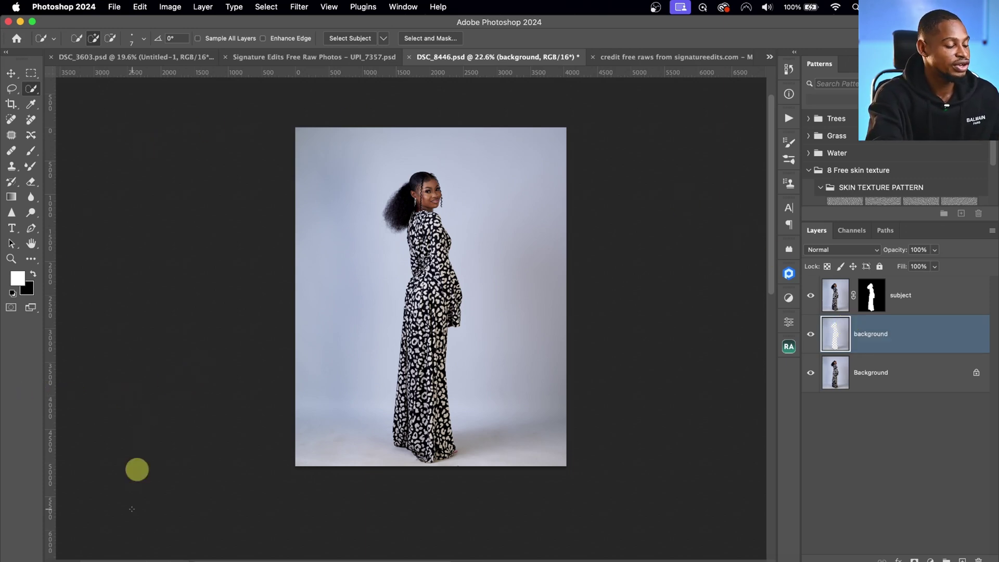
Step: Find "Firefly fine art background 59119.jpg" in the Downloads folder in Finder and preview it
left_click(76, 560)
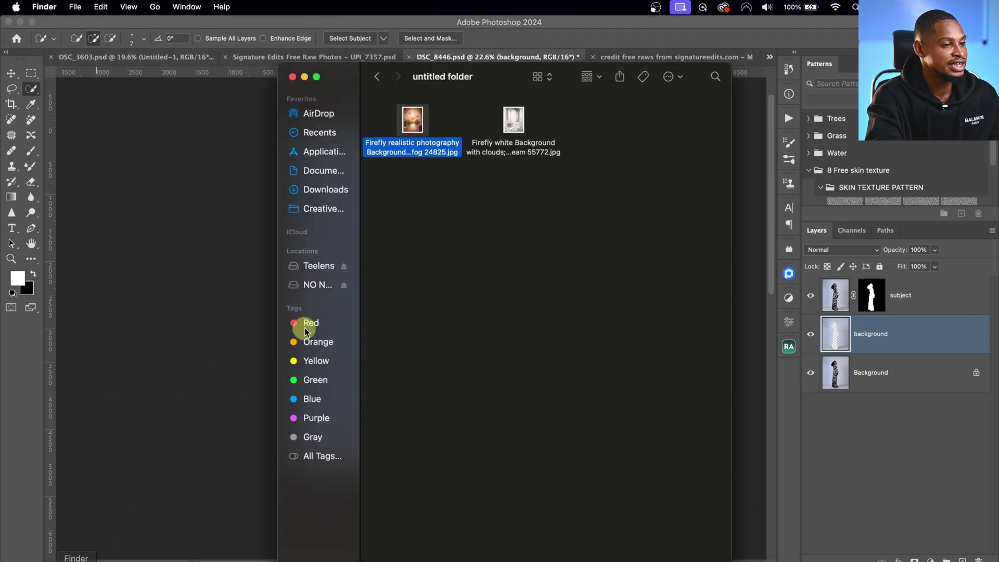
left_click(323, 191)
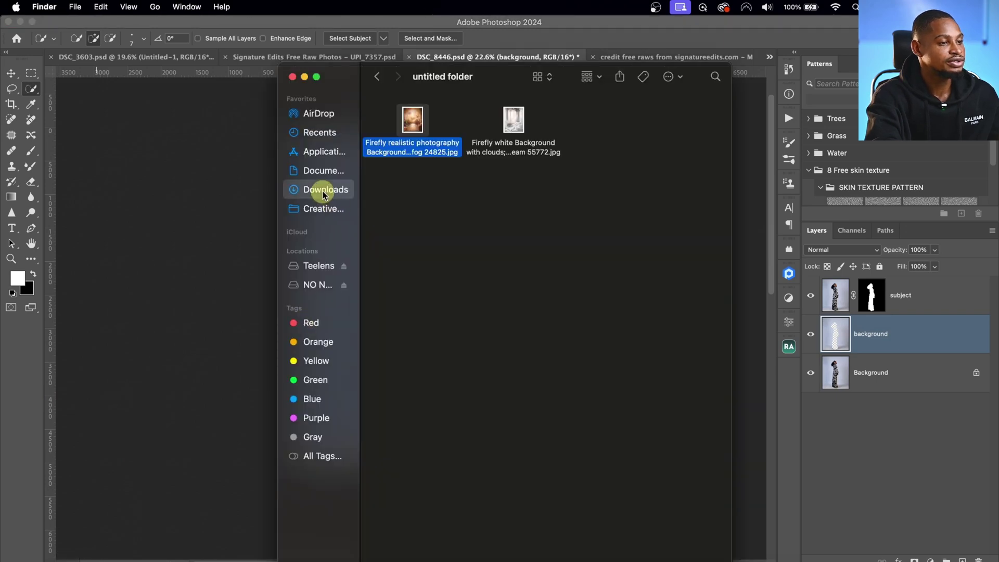
scroll(523, 361, "down", 5)
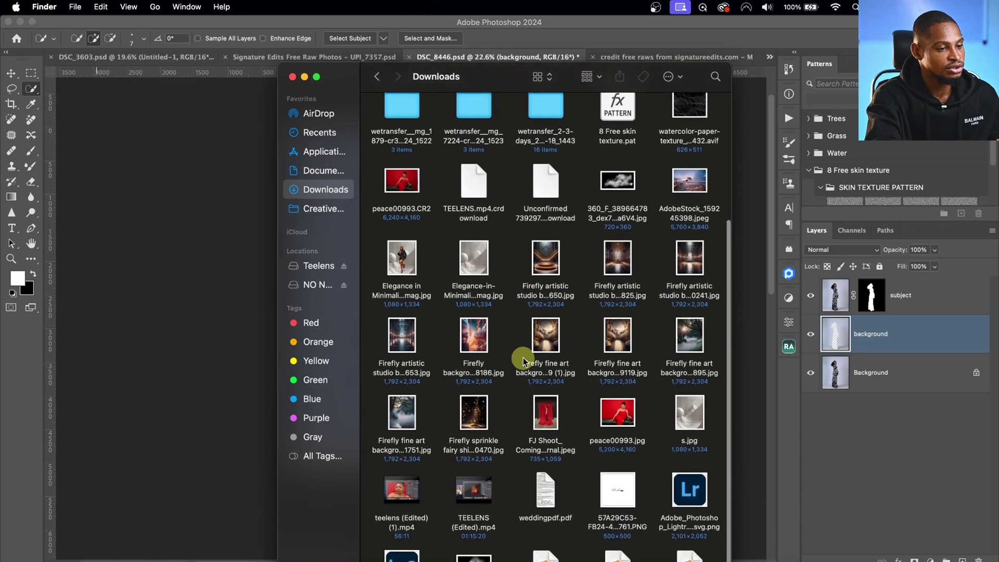
left_click(619, 333)
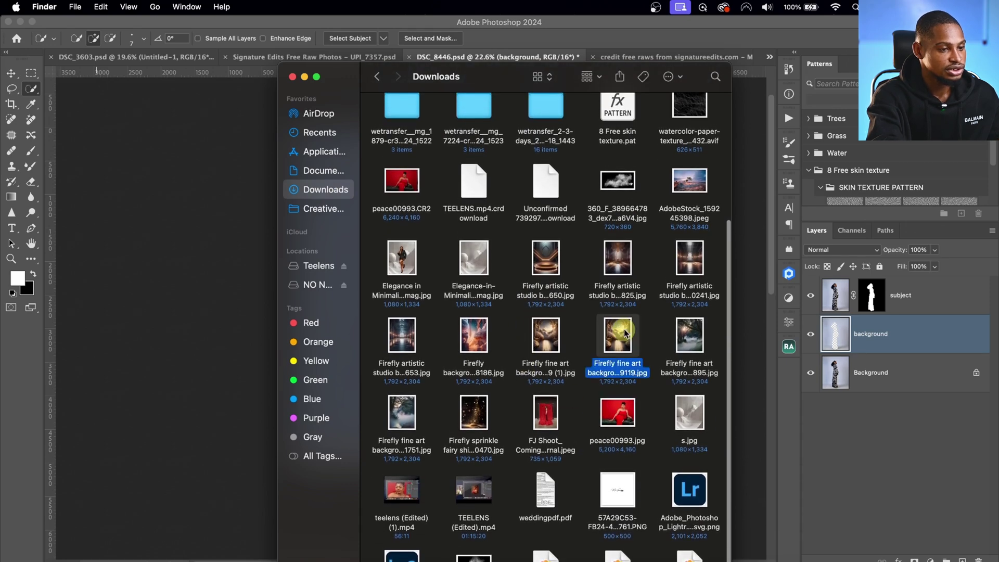
key("space")
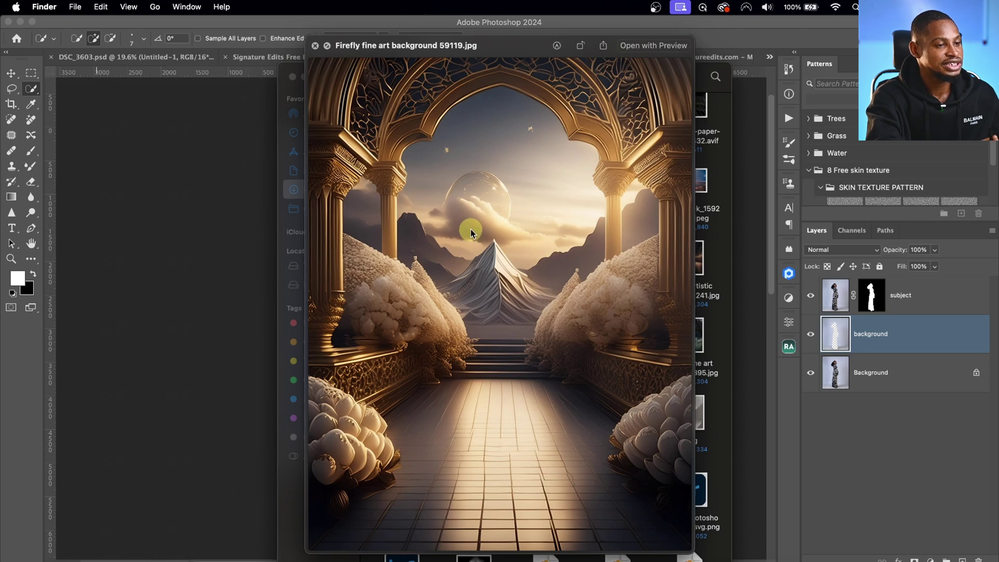
left_click(315, 46)
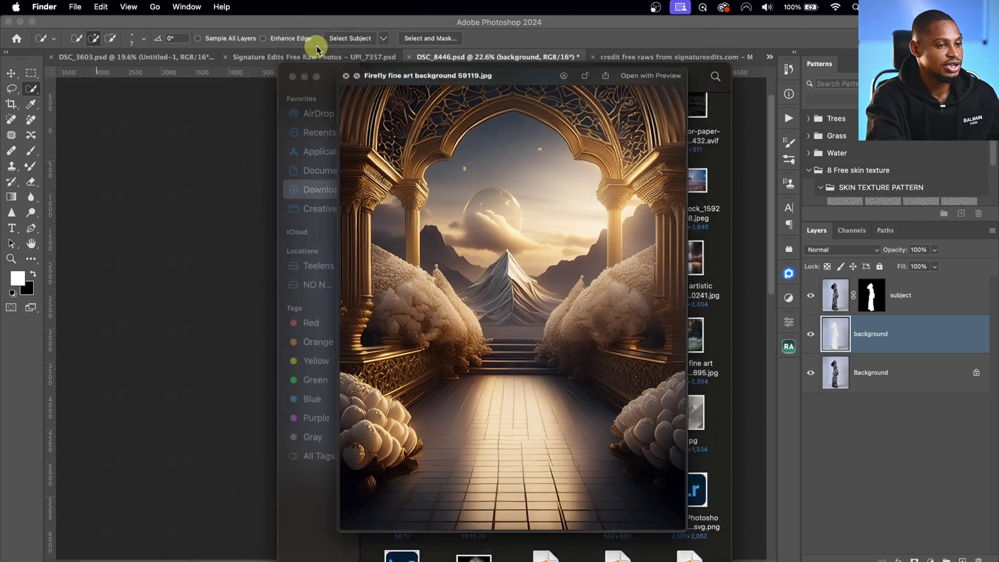
Step: Place the Firefly image between the subject and background layers, scaled to about 62% and positioned to cover the whole canvas
left_click_drag(619, 335, 211, 336)
left_click(378, 328)
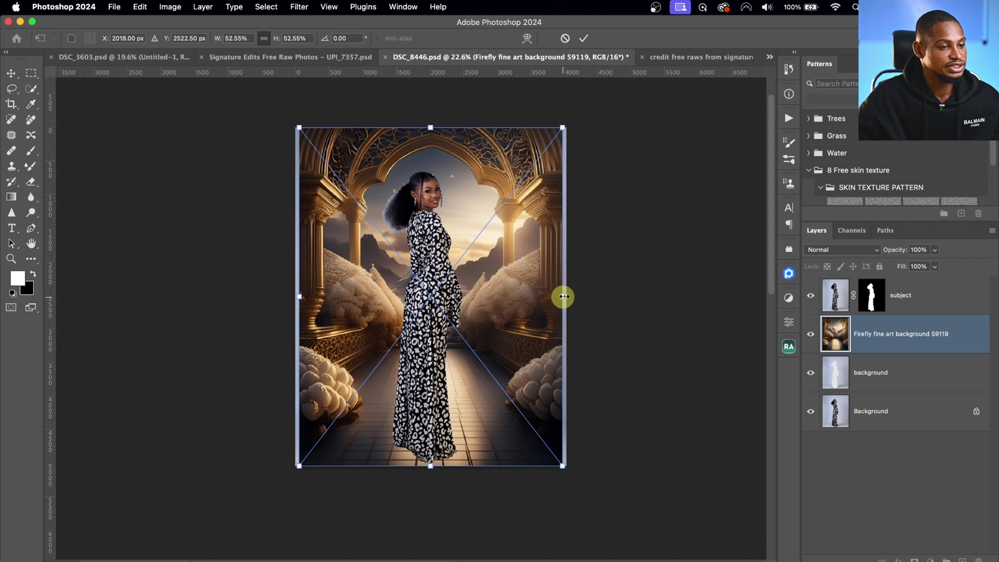
left_click_drag(563, 297, 582, 286)
left_click_drag(526, 338, 509, 325)
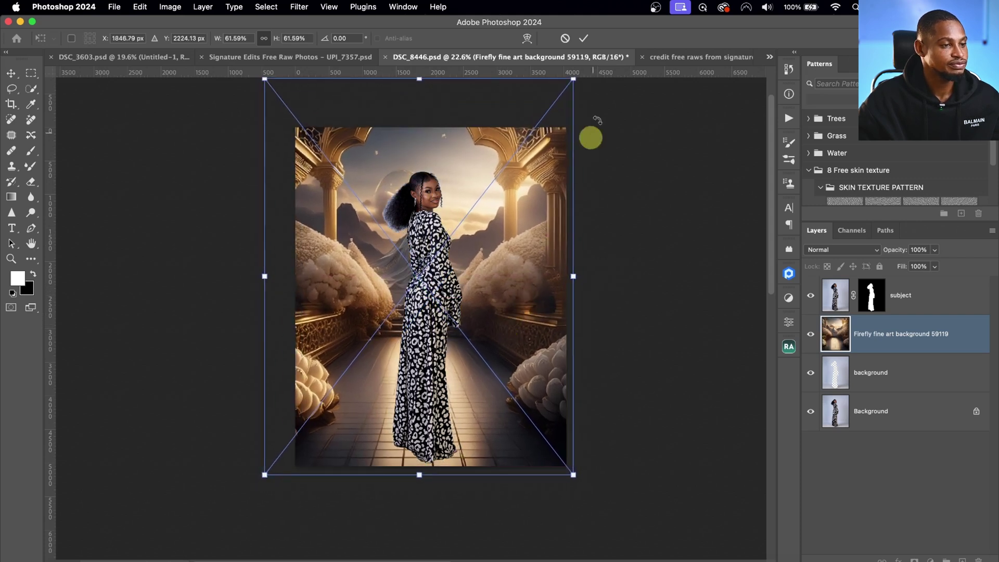
left_click(583, 39)
key("w")
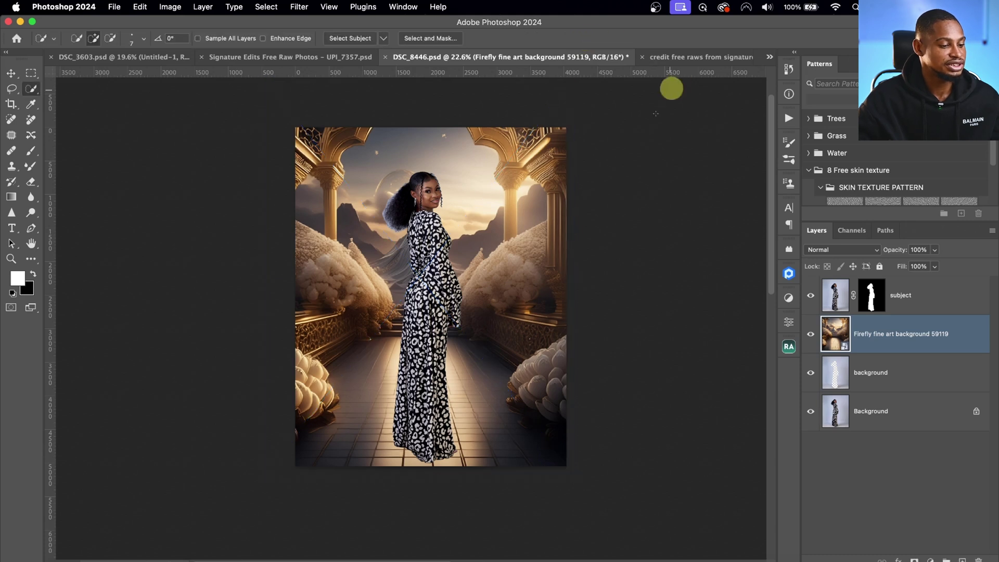
Step: Set the blend mode of the placed Firefly fine art background layer to Soft Light
scroll(492, 147, "down", 2)
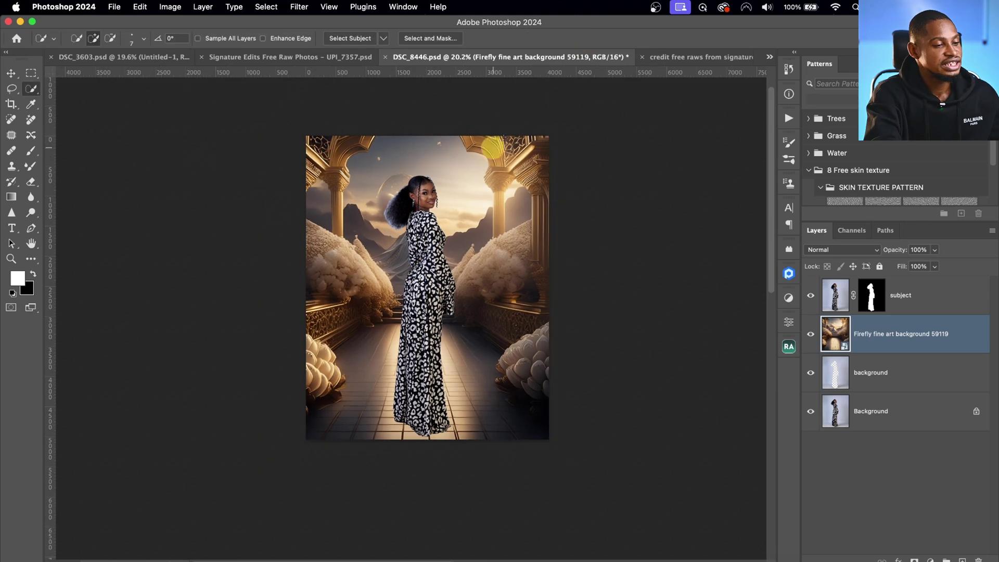
left_click(852, 250)
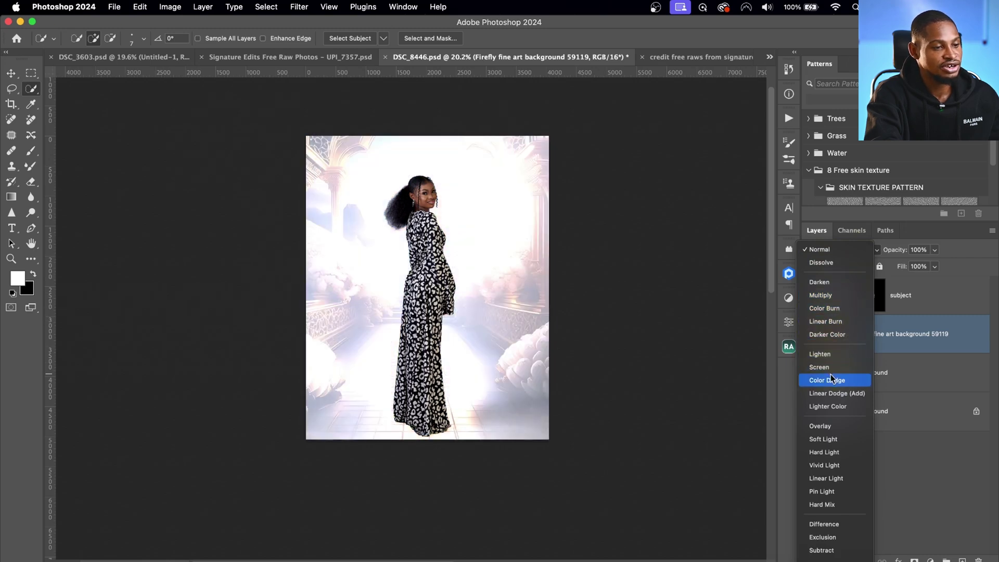
left_click(831, 440)
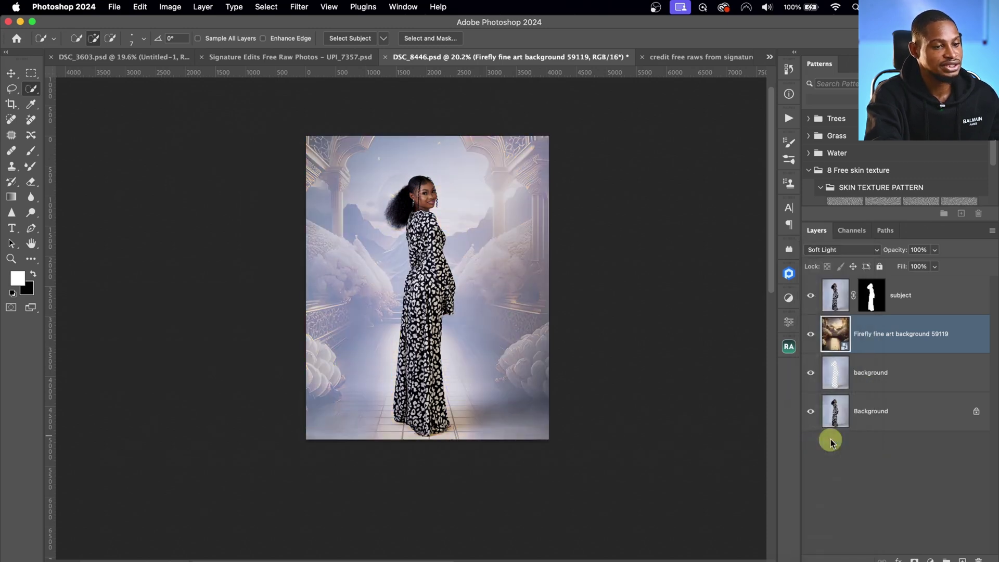
Step: Compare the portrait with and without the Firefly fine art background layer, and leave that layer hidden
left_click(811, 335)
left_click(811, 335)
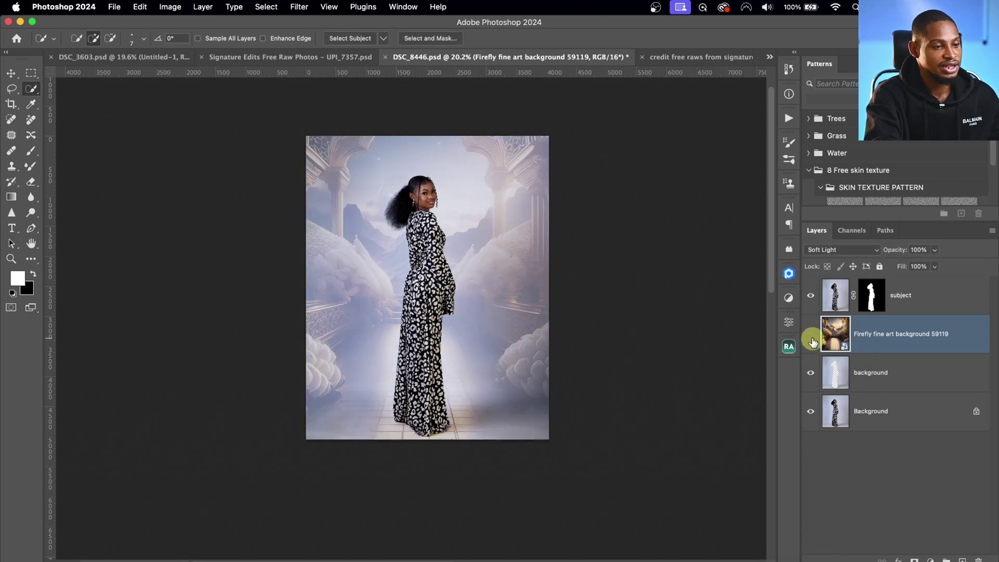
left_click(811, 338)
left_click(811, 338)
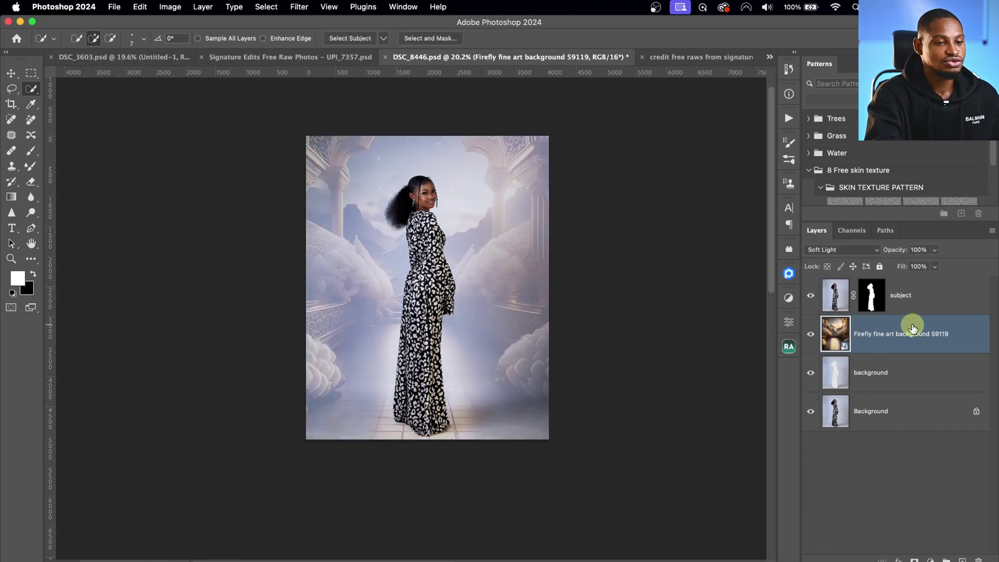
left_click(811, 337)
left_click(811, 337)
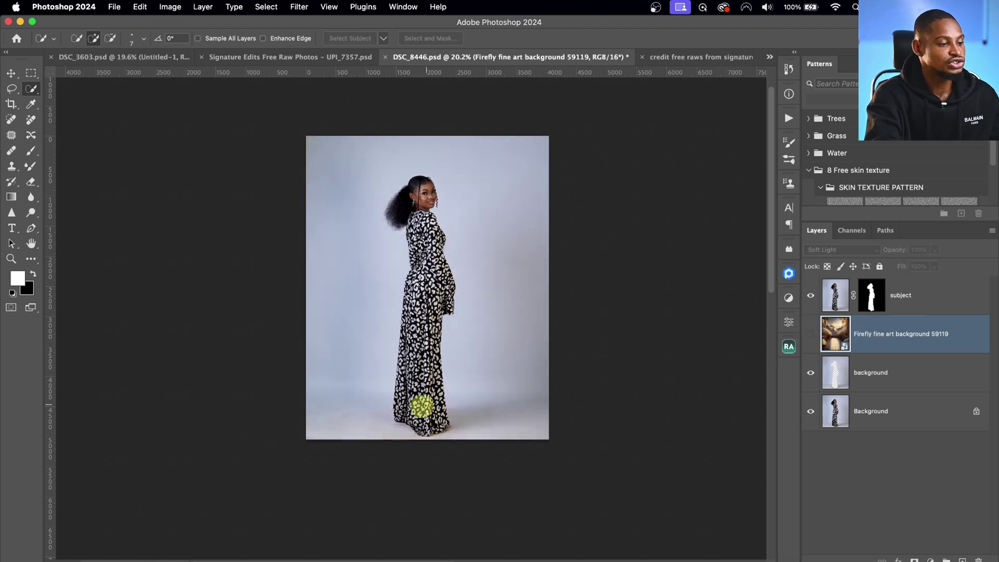
Step: Switch to Finder and select the Firefly realistic photography background ending in 24825.jpg in the "untitled folder" inside Downloads' "video file" folder
left_click(76, 561)
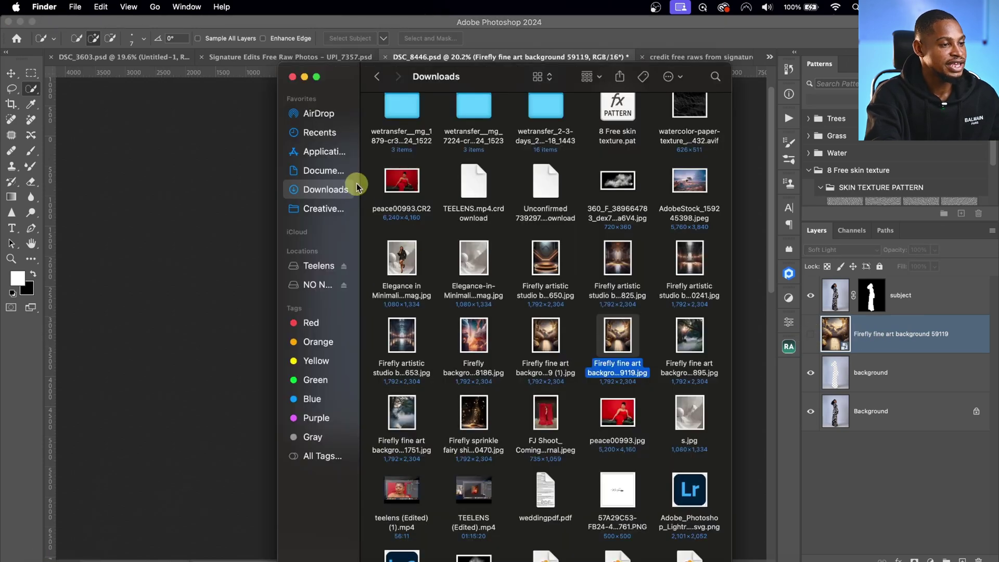
scroll(517, 208, "up", 5)
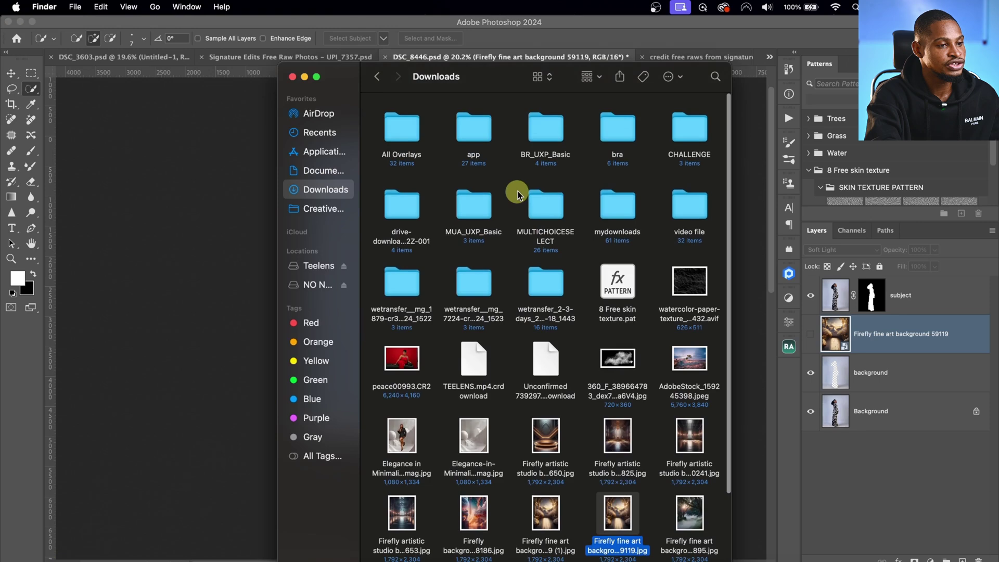
double_click(669, 203)
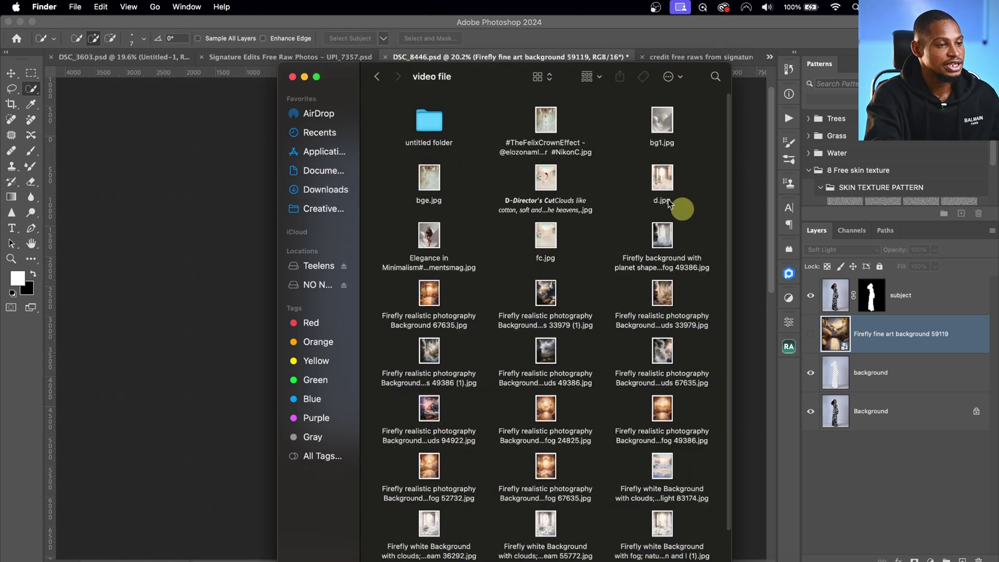
left_click(430, 125)
double_click(430, 125)
left_click(420, 123)
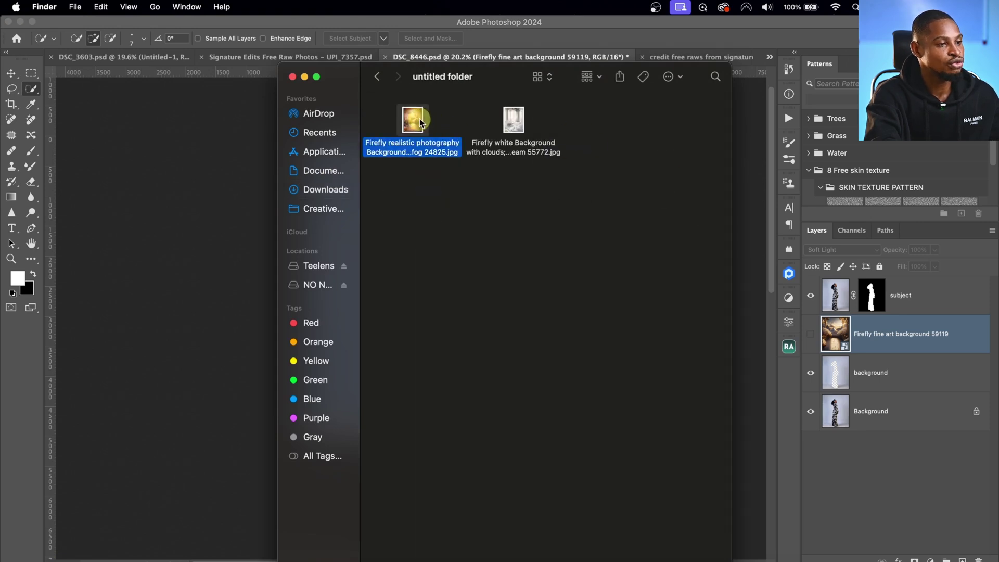
Step: Place the Firefly realistic photography image beneath the subject, scaled to about 61% to cover the canvas, and set its blend mode to Soft Light
left_click_drag(411, 125, 174, 270)
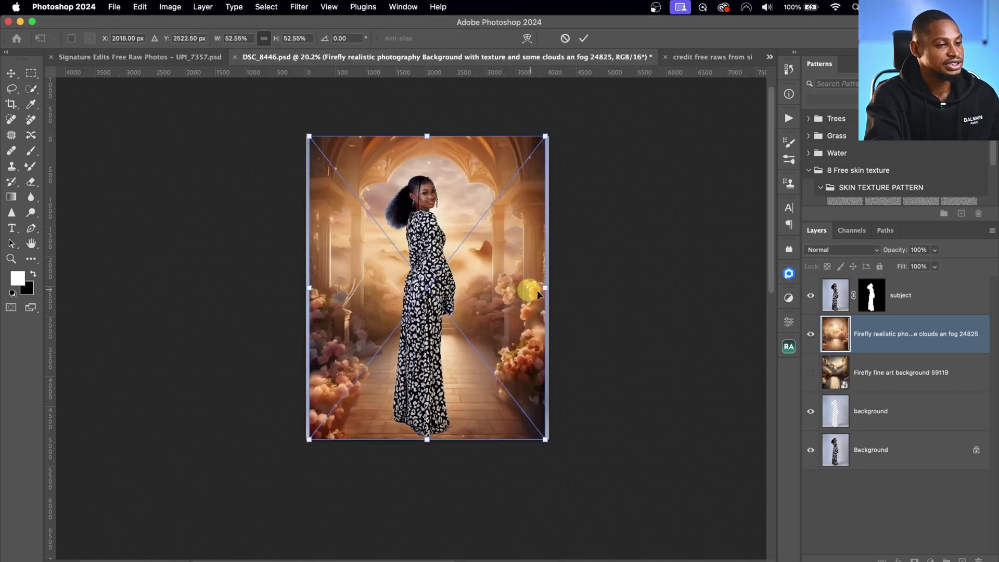
left_click_drag(544, 291, 563, 290)
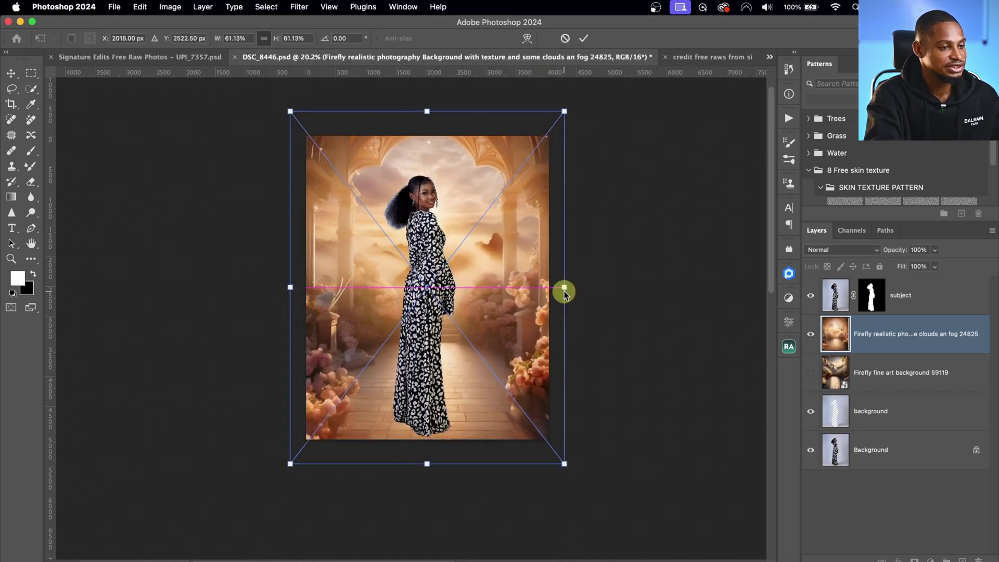
left_click_drag(481, 315, 478, 305)
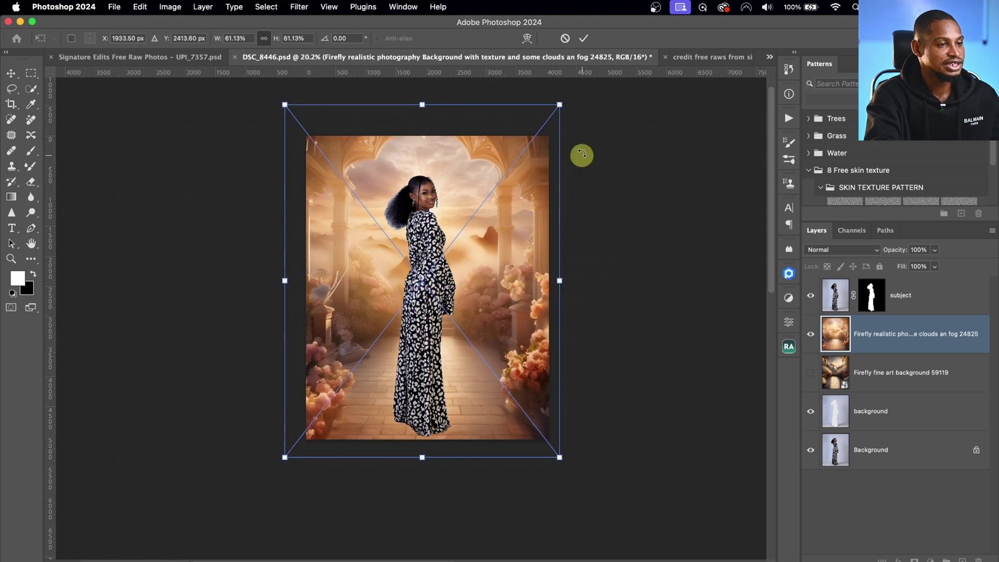
left_click(585, 38)
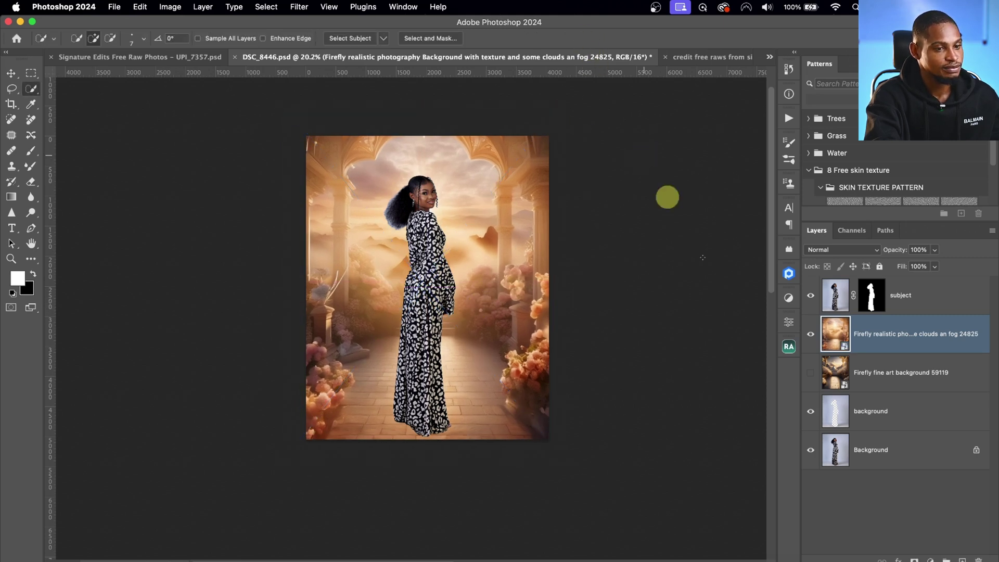
left_click(841, 249)
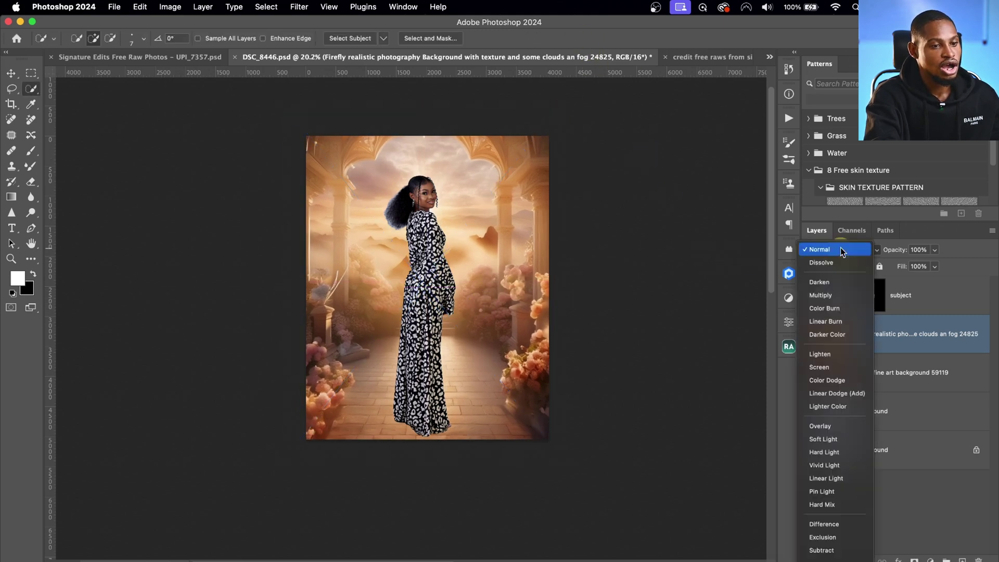
left_click(826, 438)
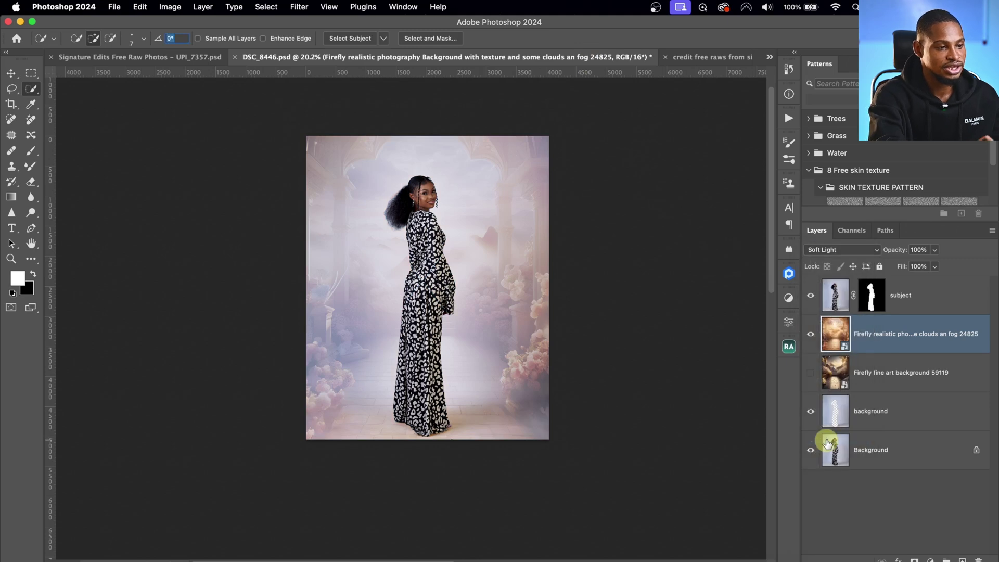
Step: Place the Firefly white background with clouds (55772) from Finder beneath the subject, scaled to about 59% and aligned with the canvas top
left_click(73, 555)
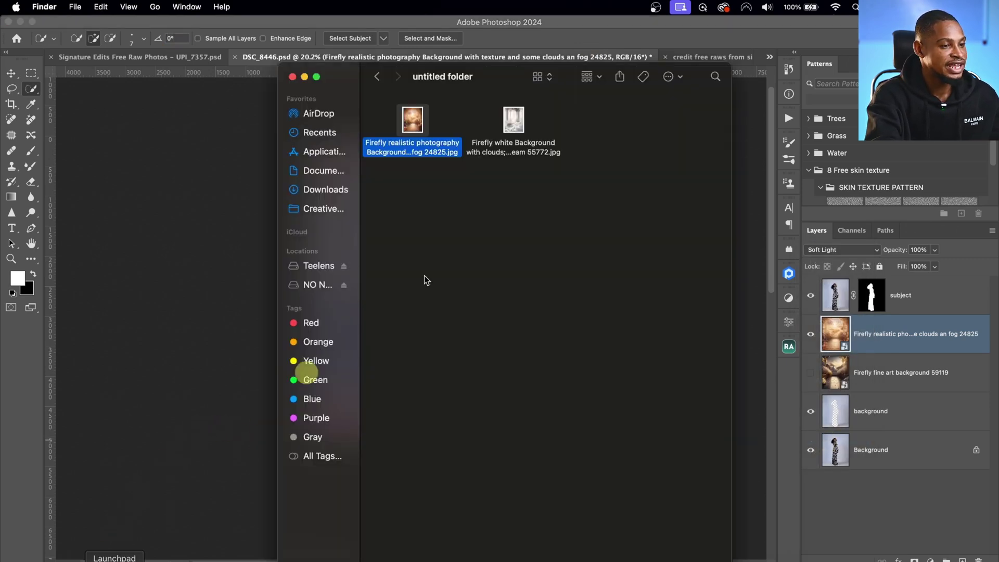
left_click_drag(523, 110, 228, 311)
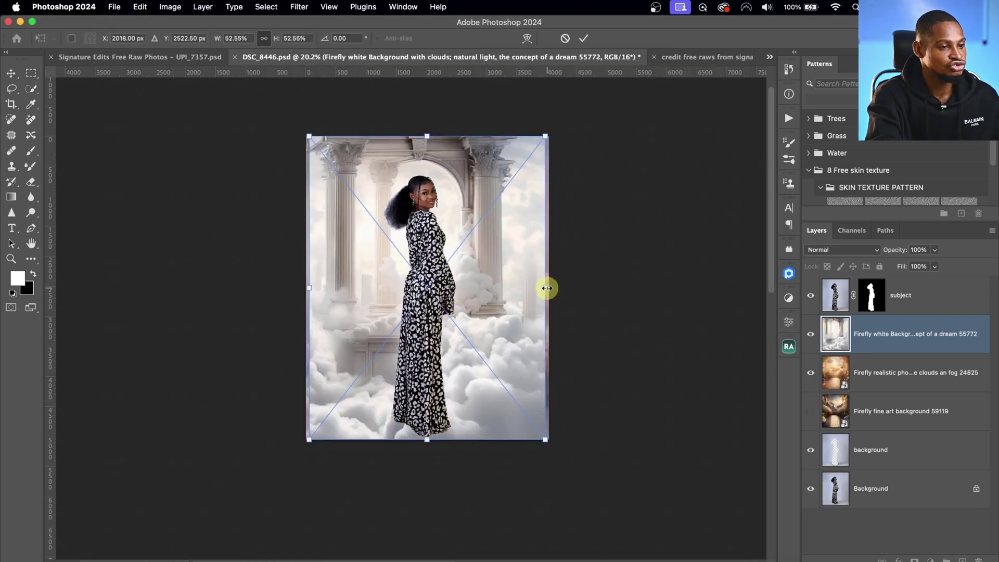
mouse_move(547, 288)
left_mouse_down()
mouse_move(575, 285)
mouse_move(560, 287)
left_mouse_up()
left_click_drag(493, 307, 485, 327)
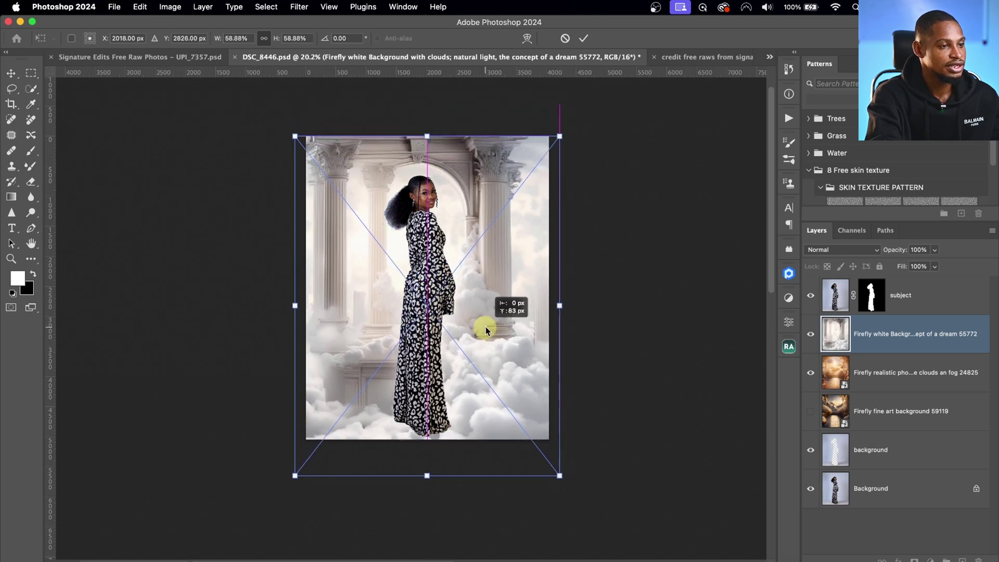
left_click(582, 38)
Step: Set the white clouds background layer to Soft Light blend mode with 71% opacity
key("w")
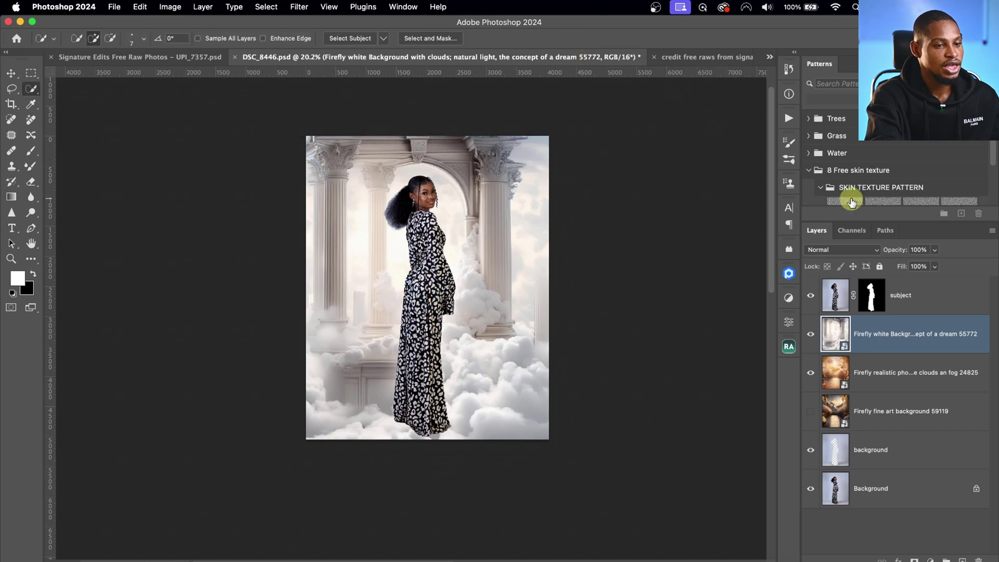
left_click(844, 250)
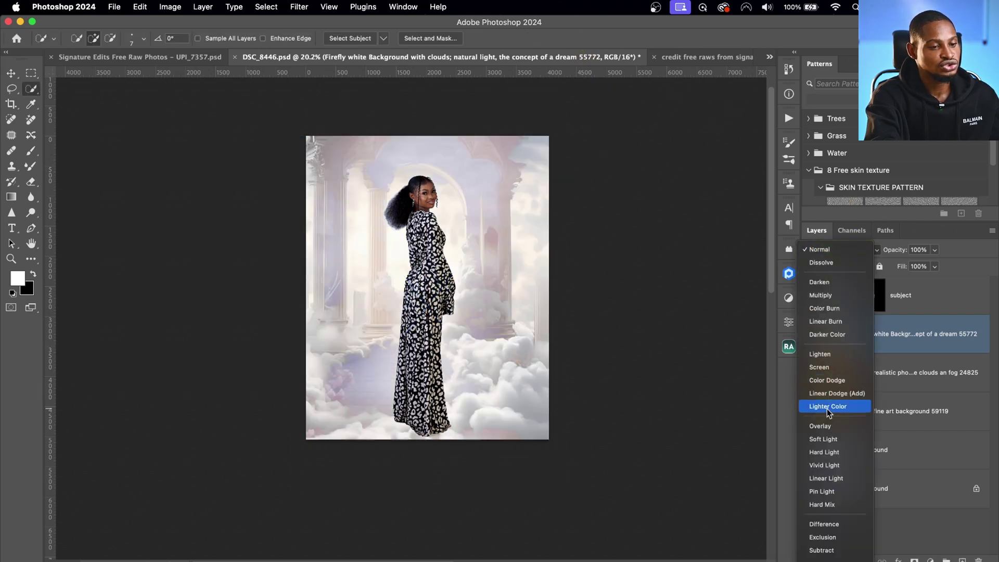
left_click(826, 442)
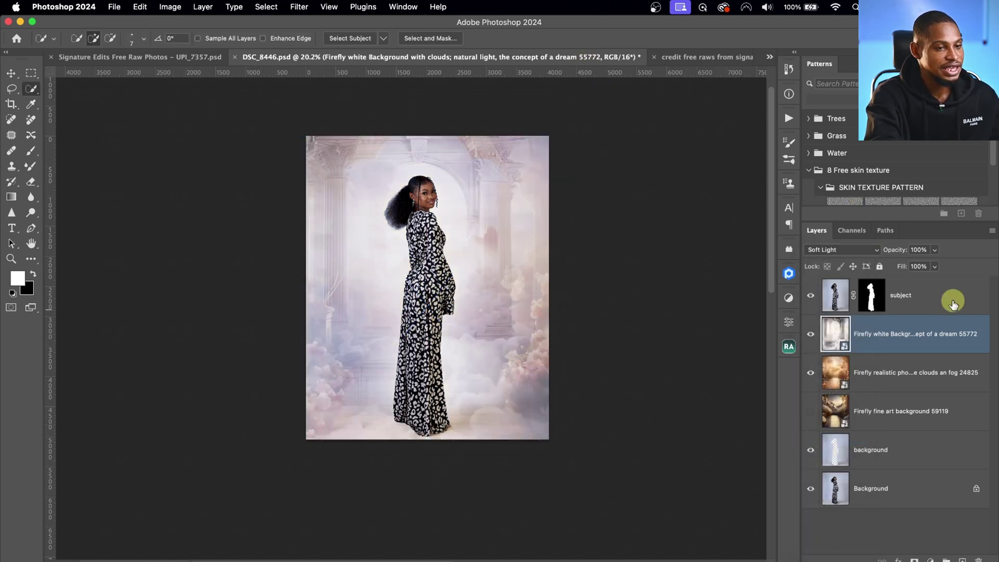
left_click(937, 249)
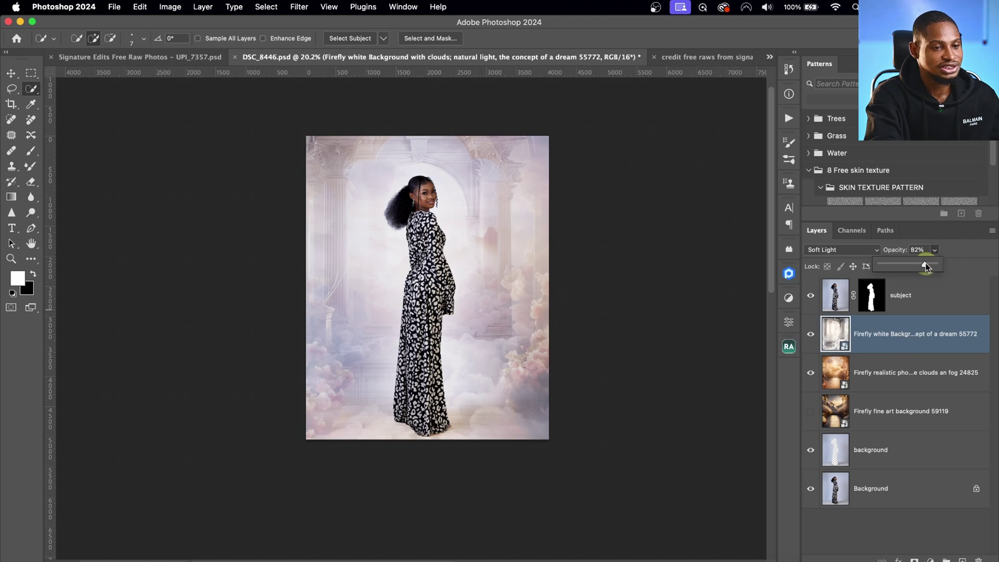
left_click_drag(919, 263, 918, 263)
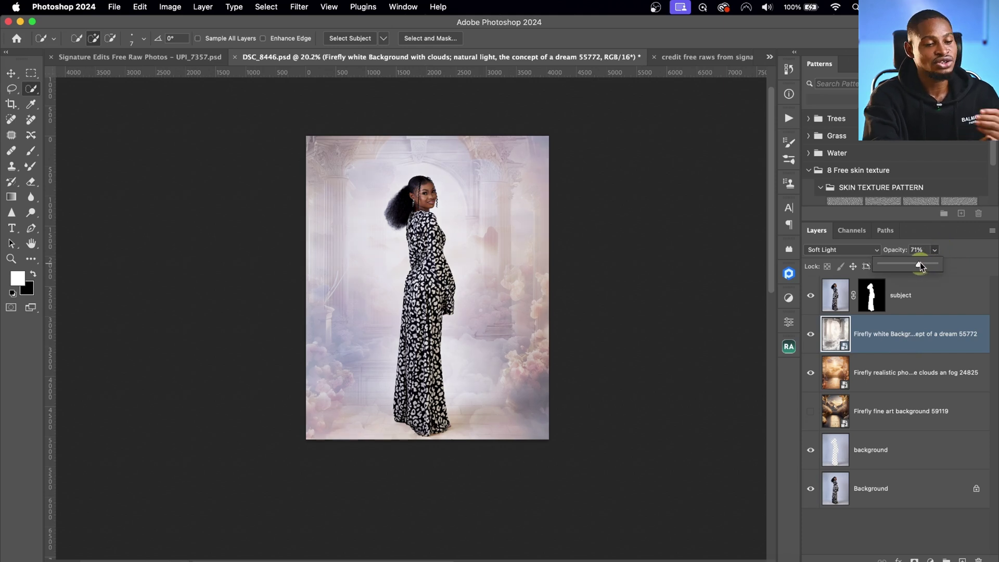
left_click(923, 352)
Step: Add a Curves adjustment layer beneath the subject and pull the midtones down to darken the background
left_click(787, 298)
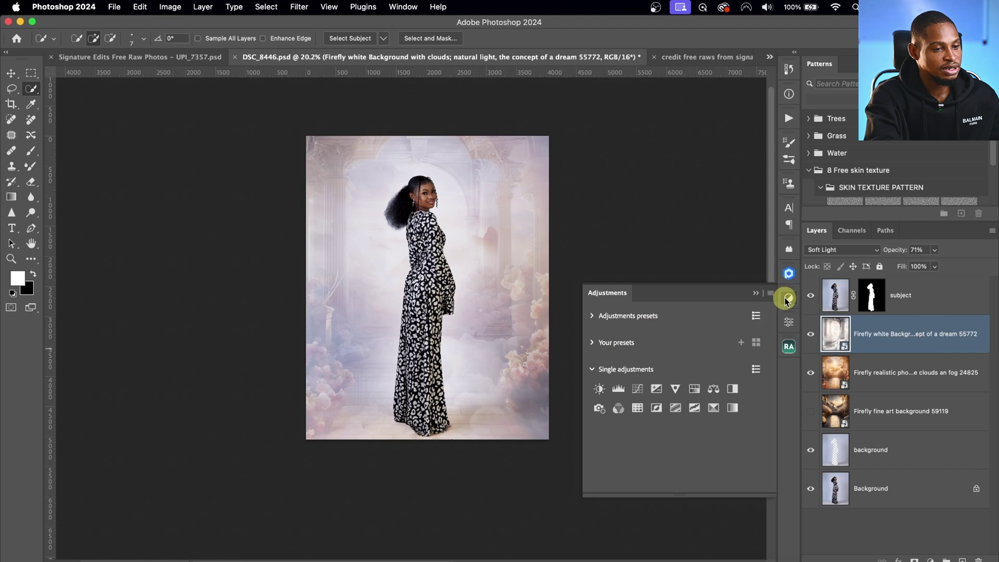
left_click(635, 388)
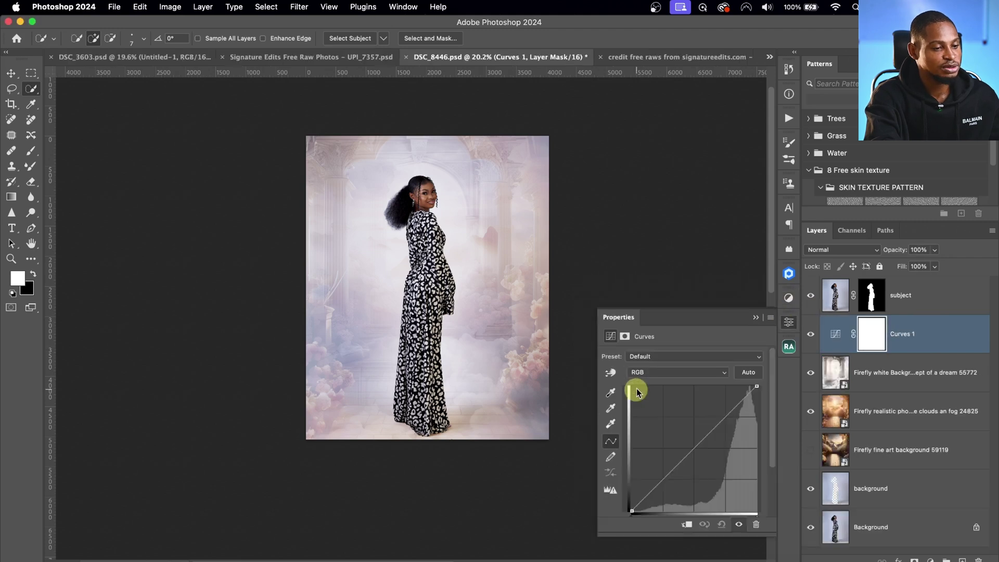
left_click_drag(693, 450, 700, 465)
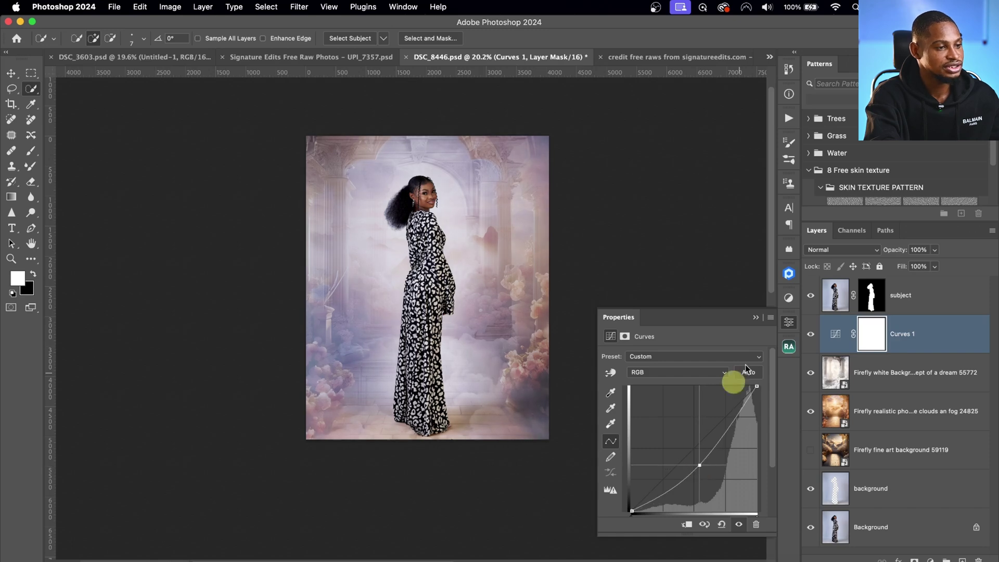
left_click(755, 318)
Step: Examine the edges of the subject's hair against the new background at close range
key("z")
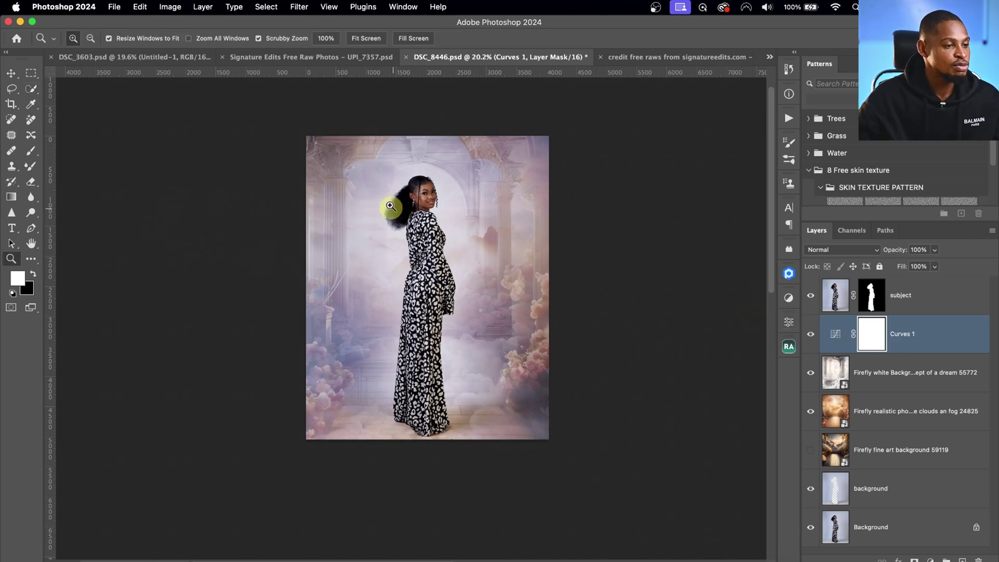
left_click_drag(408, 212, 464, 200)
key("w")
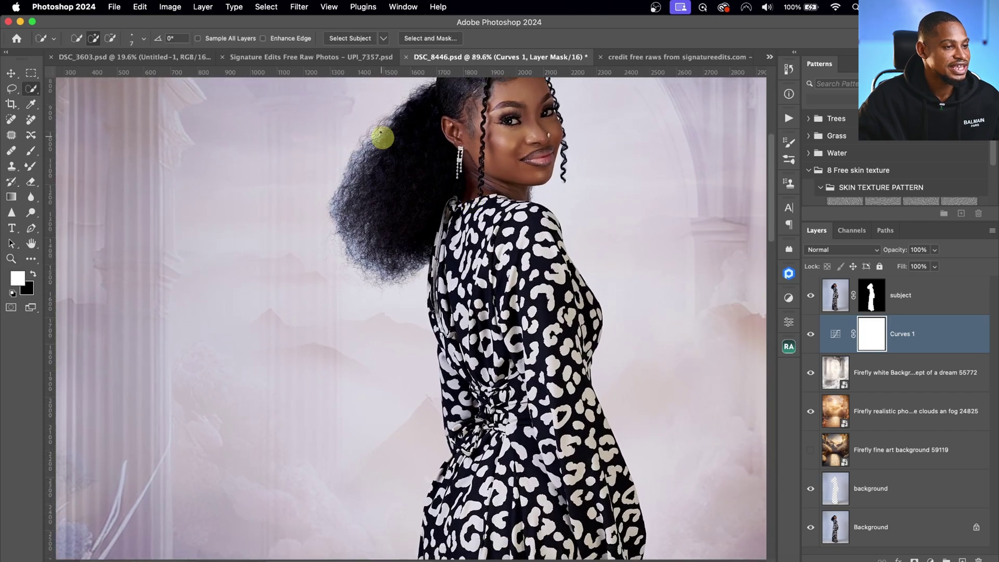
key("z")
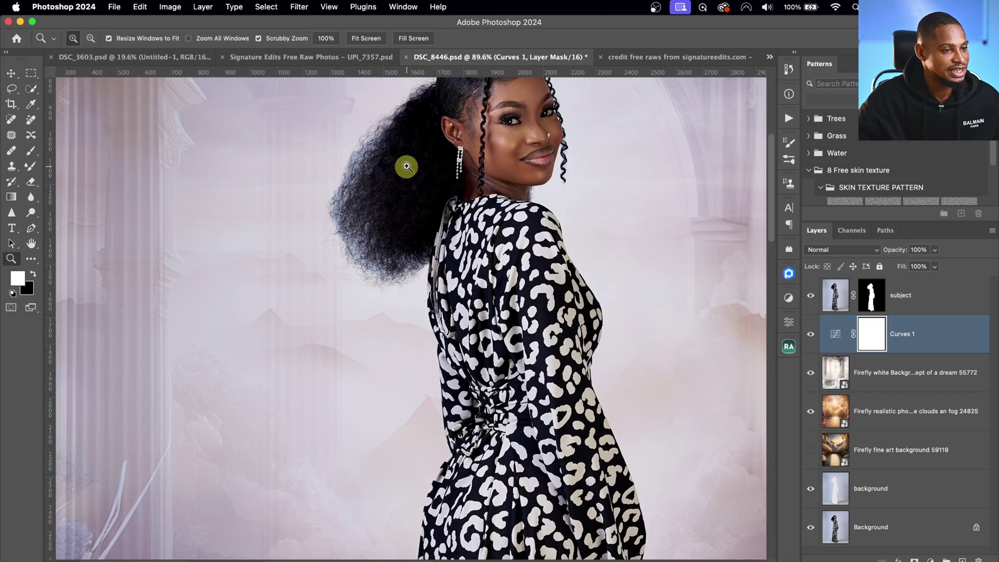
left_click(432, 149, "alt")
left_click(432, 150, "alt")
key("w")
key("z")
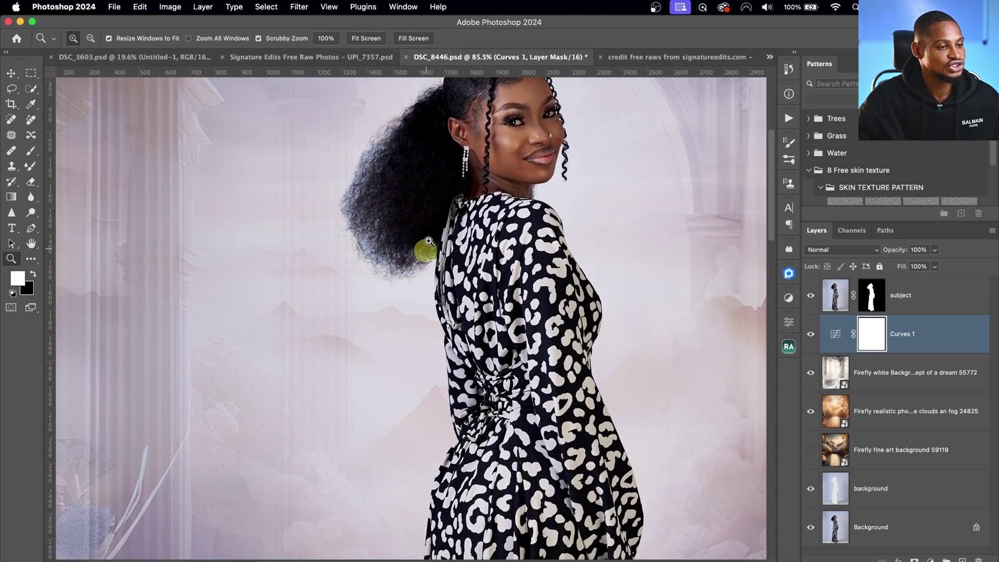
left_click(421, 250, "alt")
key("w")
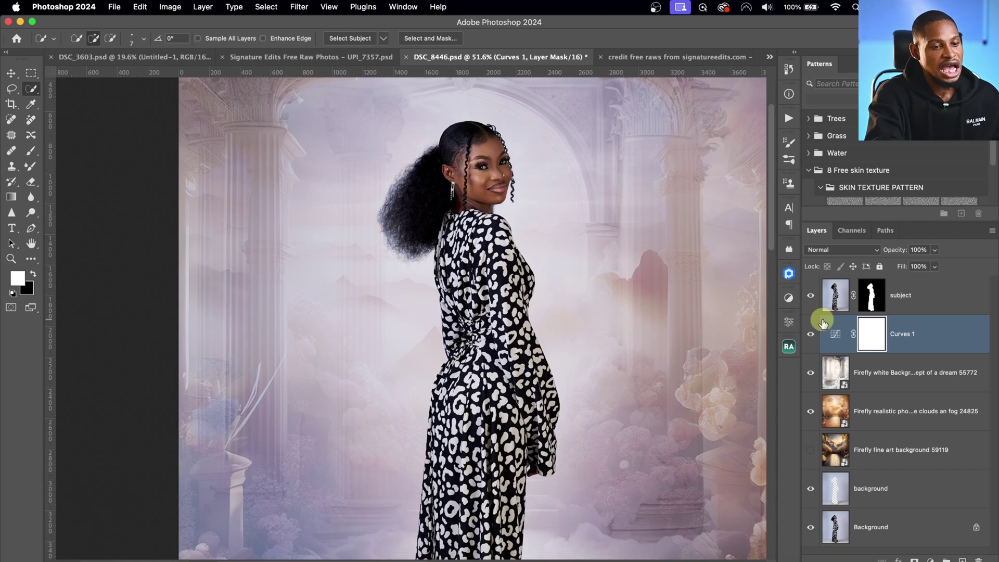
Step: Refine the subject layer's mask around the curly hair with Select and Mask, using Refine Hair and the Refine Edge Brush, output to the layer mask
left_click(877, 304)
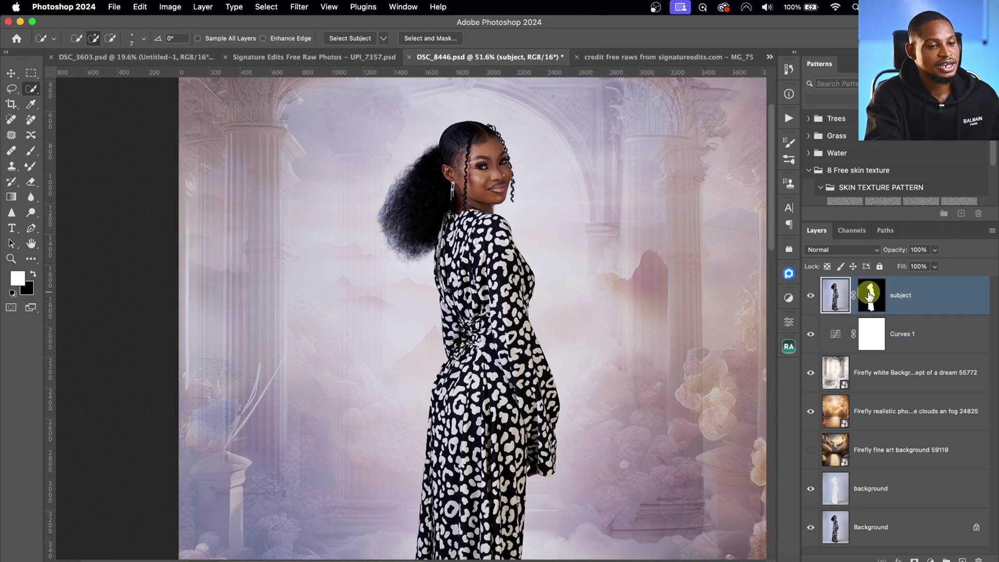
left_click(430, 39)
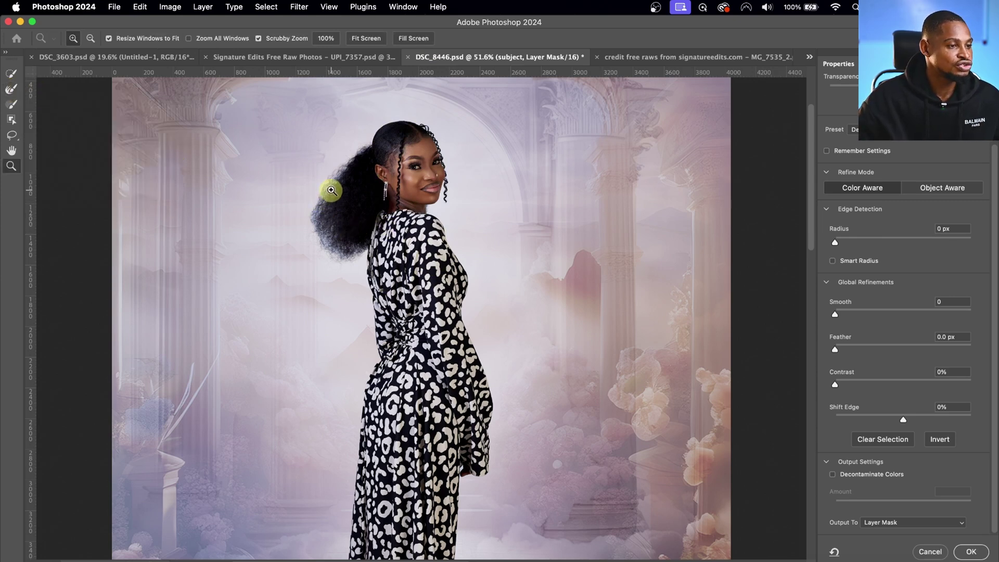
scroll(334, 183, "up", 2)
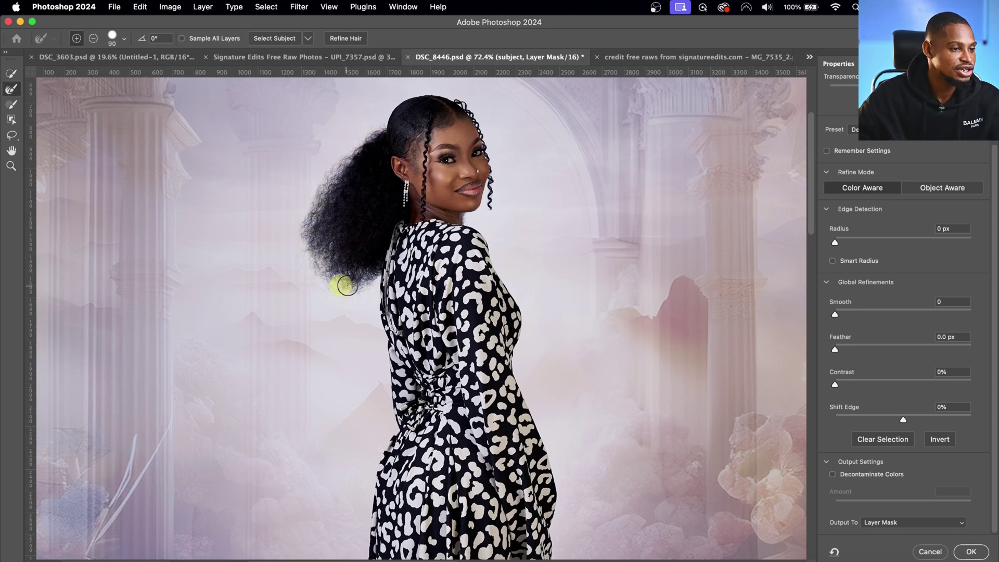
mouse_move(347, 285)
left_mouse_down()
mouse_move(370, 270)
mouse_move(335, 278)
mouse_move(371, 273)
mouse_move(319, 266)
mouse_move(310, 235)
mouse_move(319, 194)
mouse_move(361, 148)
mouse_move(314, 207)
mouse_move(321, 258)
mouse_move(346, 283)
mouse_move(365, 237)
left_mouse_up()
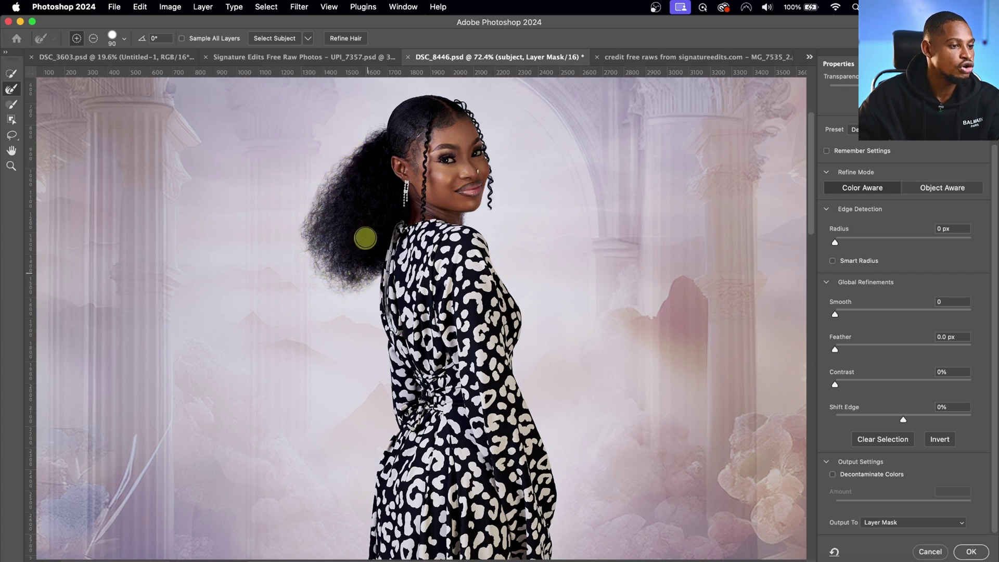
left_click(350, 38)
mouse_move(368, 133)
left_mouse_down()
mouse_move(383, 139)
mouse_move(317, 216)
mouse_move(350, 293)
mouse_move(303, 213)
mouse_move(407, 192)
mouse_move(390, 307)
left_mouse_up()
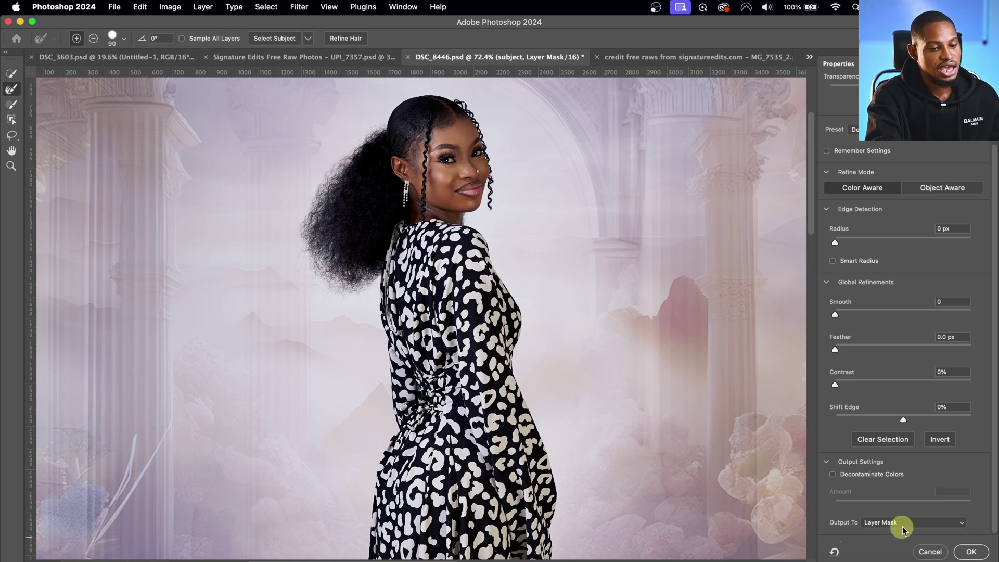
left_click(968, 552)
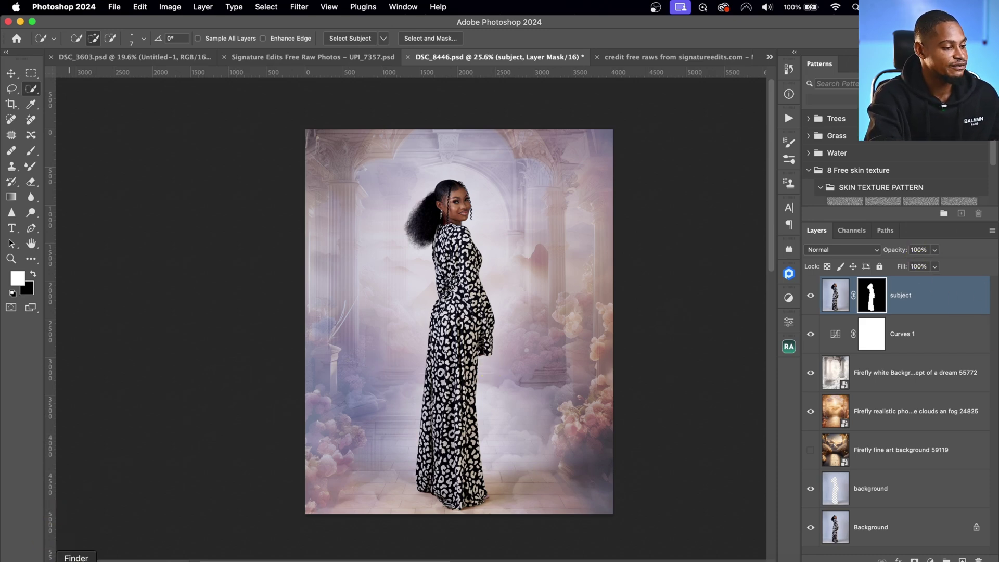
Step: Place the 360_F_389664783 smoke image from the Downloads folder into the portrait document above the subject layer
left_click(76, 560)
left_click(326, 189)
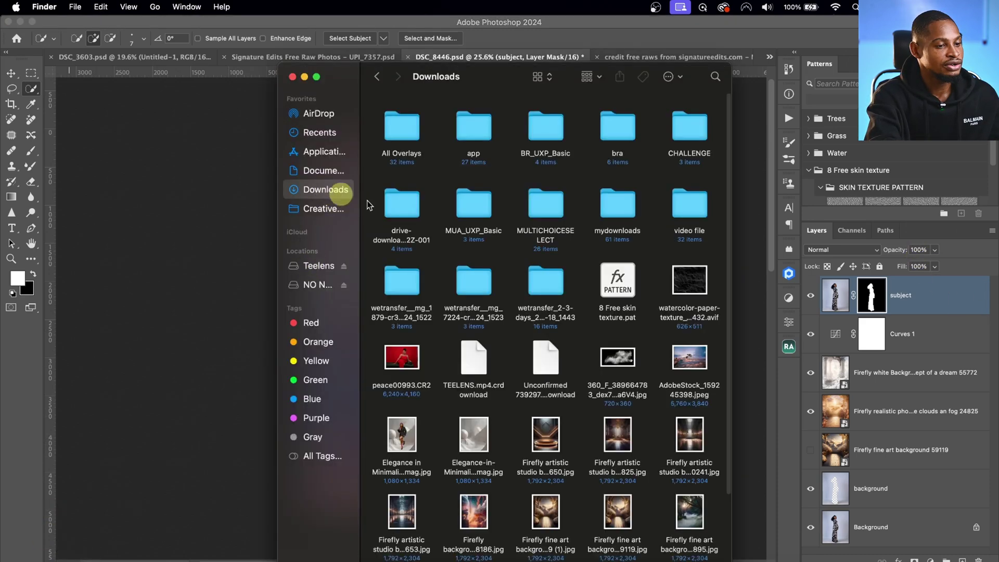
scroll(569, 483, "down", 2)
left_click(622, 314)
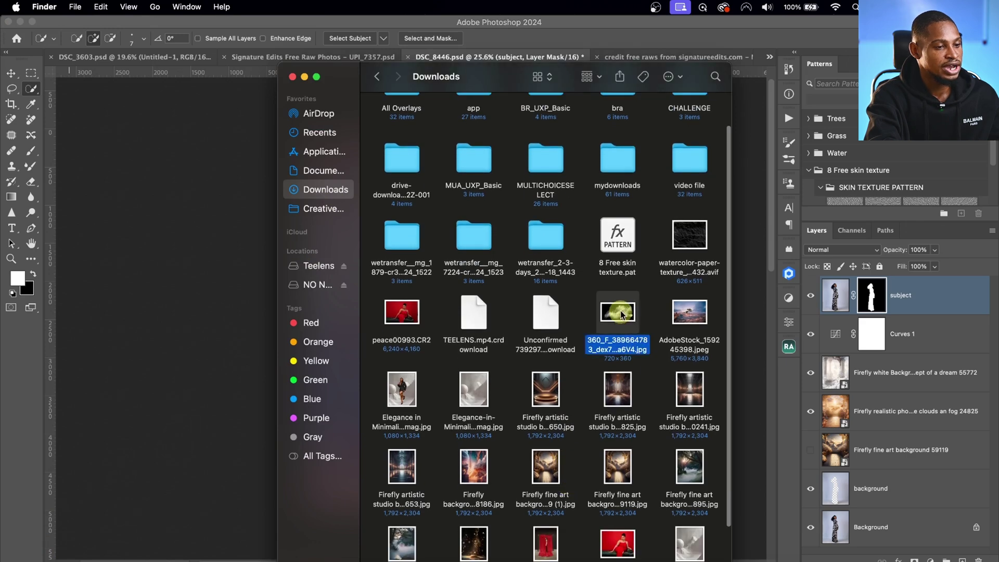
left_click_drag(622, 314, 228, 390)
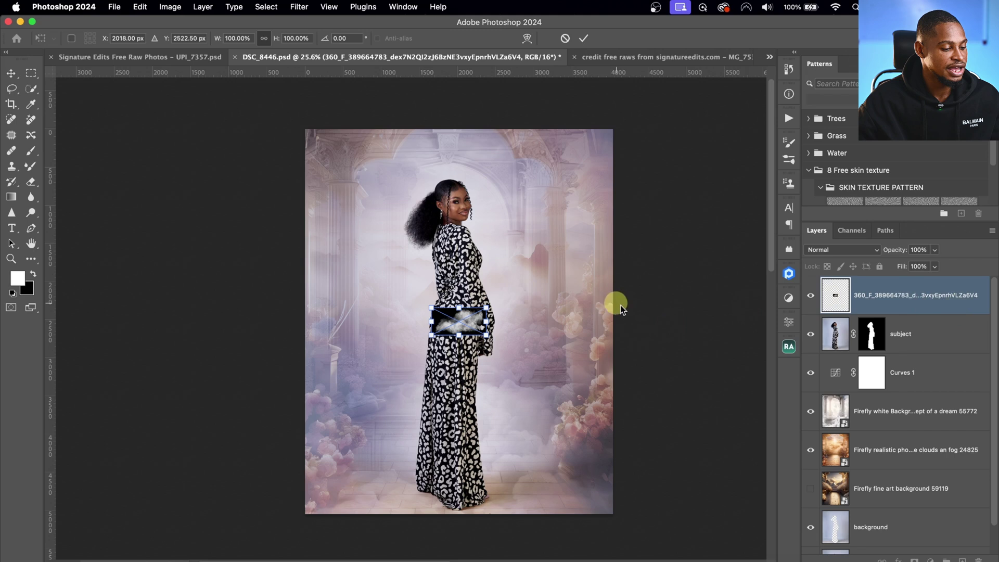
Step: Scale the placed smoke image to 391.84%, rotate it -17.47° and position it over the portrait's lower-left corner
left_click_drag(486, 307, 546, 237)
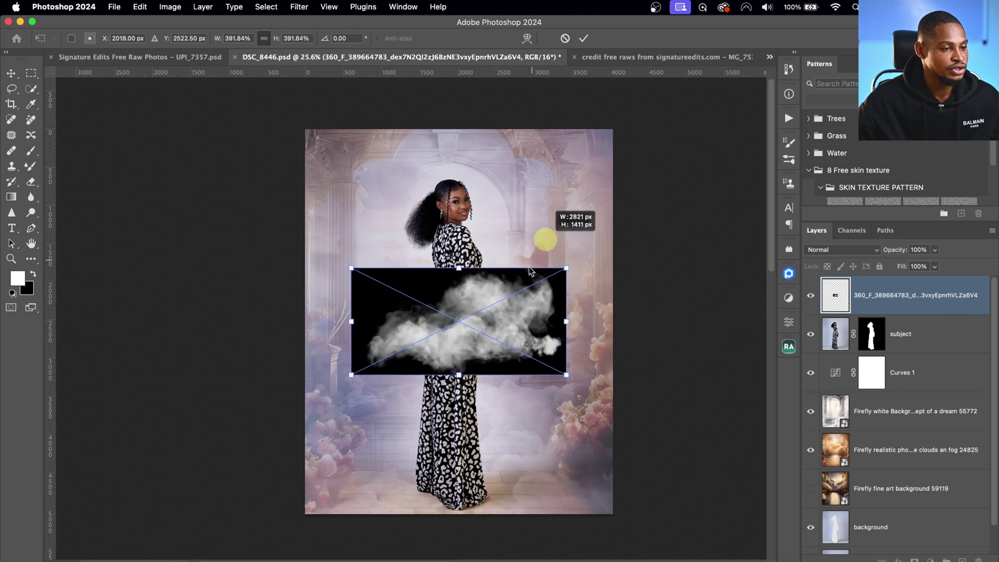
left_click_drag(512, 326, 453, 461)
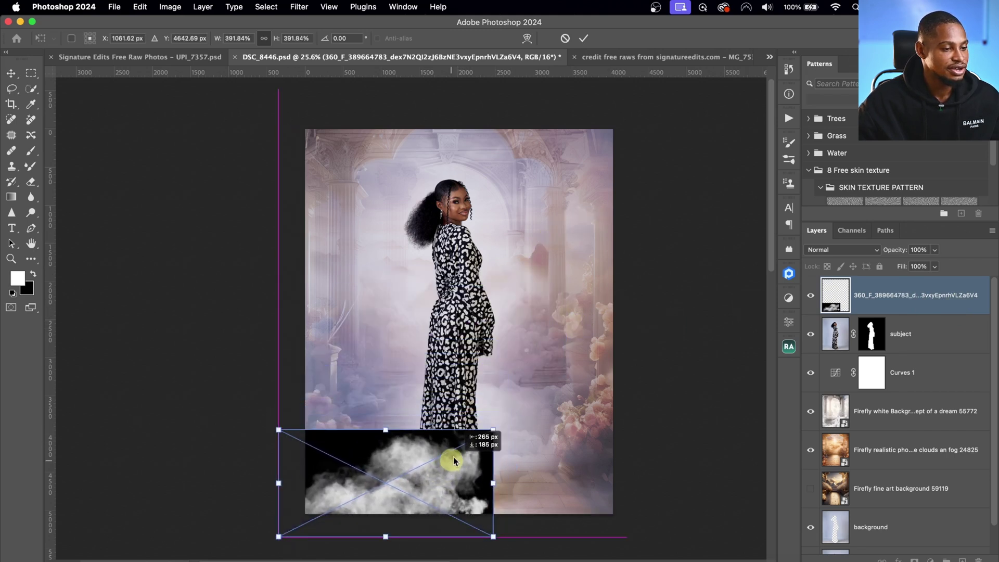
left_click_drag(515, 416, 509, 397)
left_click_drag(468, 450, 456, 448)
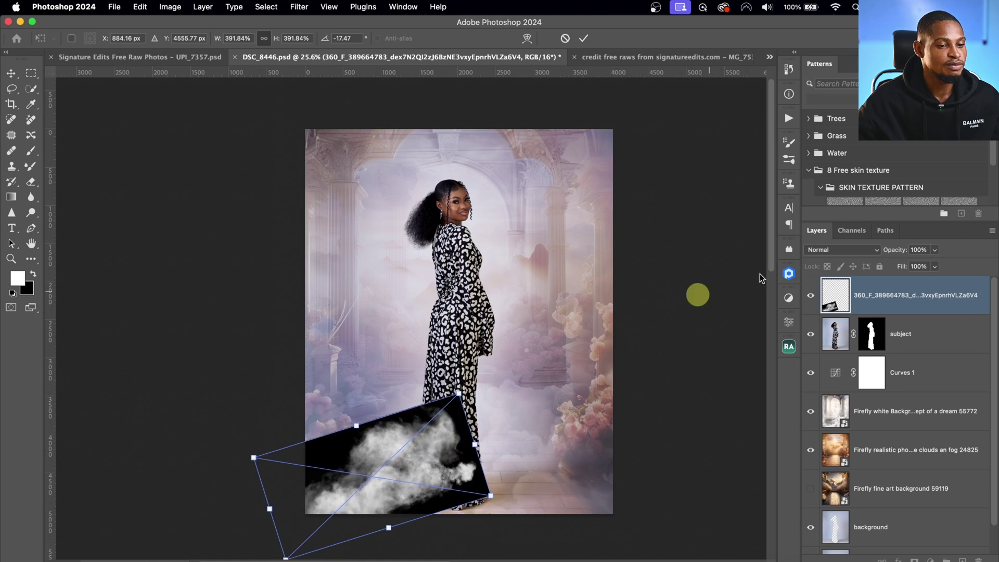
Step: Set the smoke layer's blend mode to Screen and commit its transformation
left_click(832, 250)
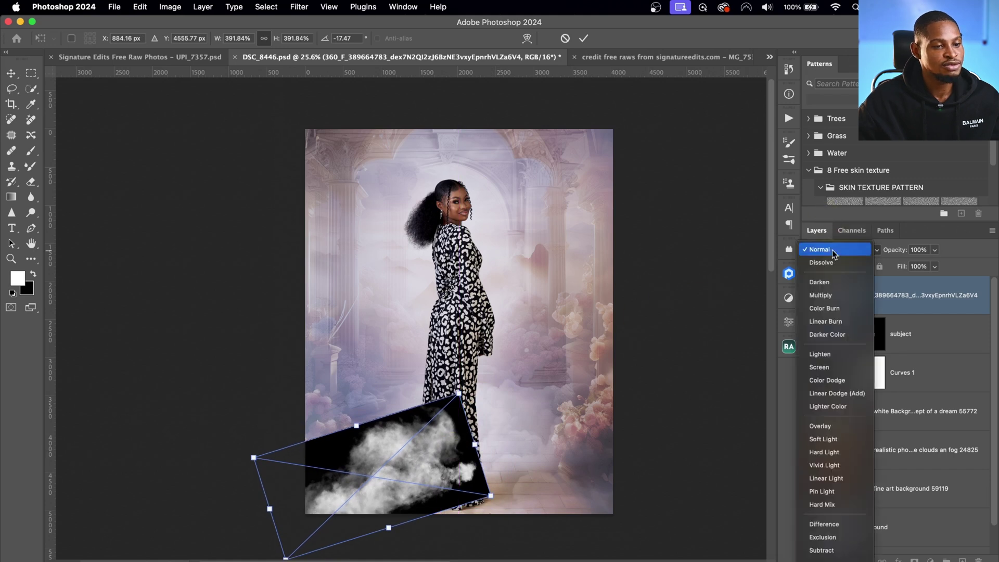
left_click(829, 367)
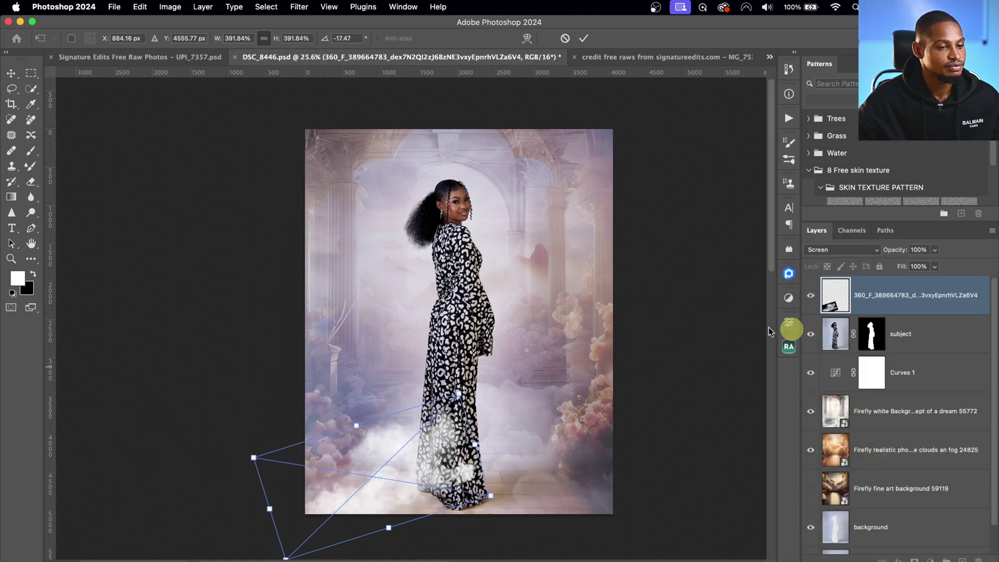
left_click(584, 38)
key("w")
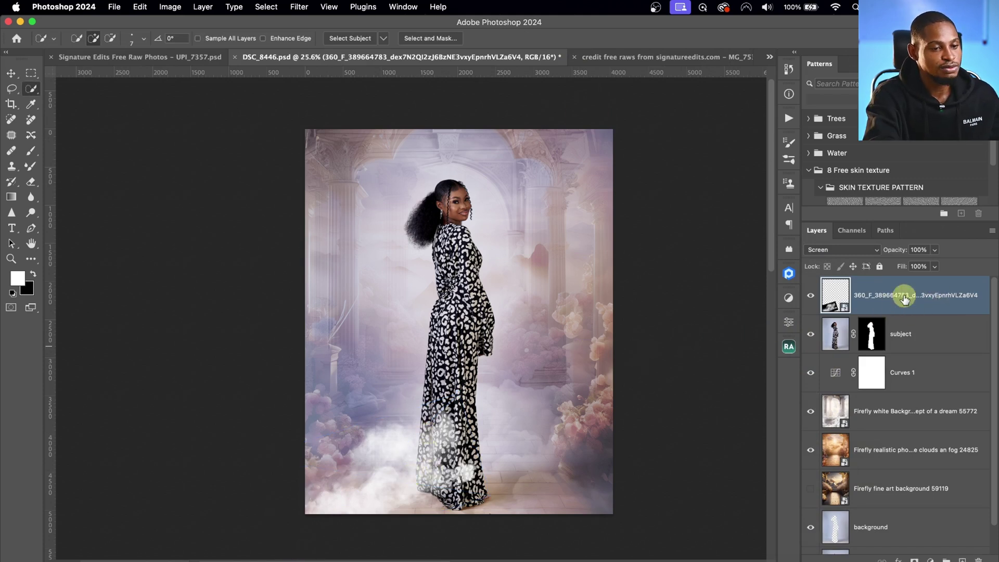
Step: Duplicate the smoke layer and transform the copy so it covers the portrait's lower-right corner
key("super+j")
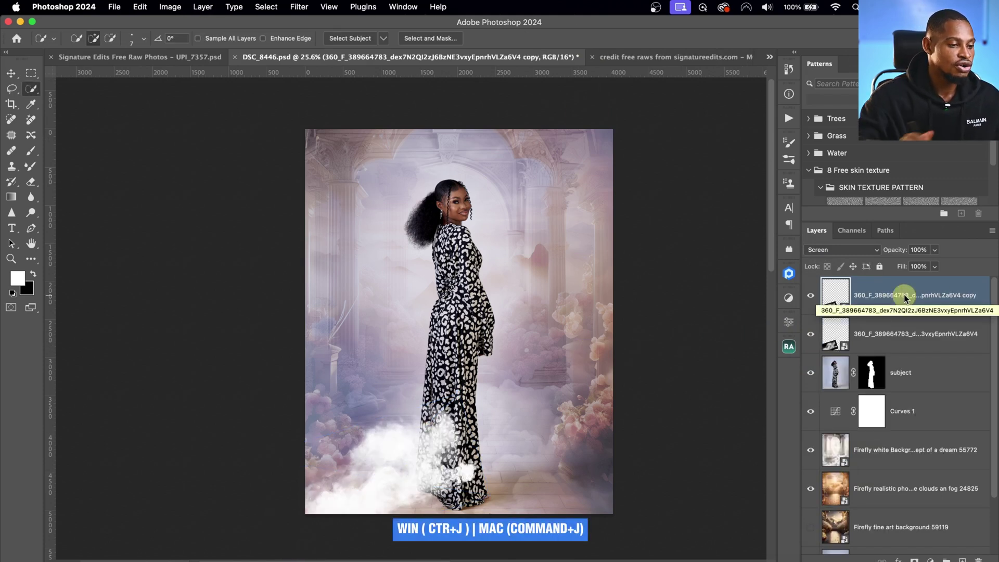
key("super+t")
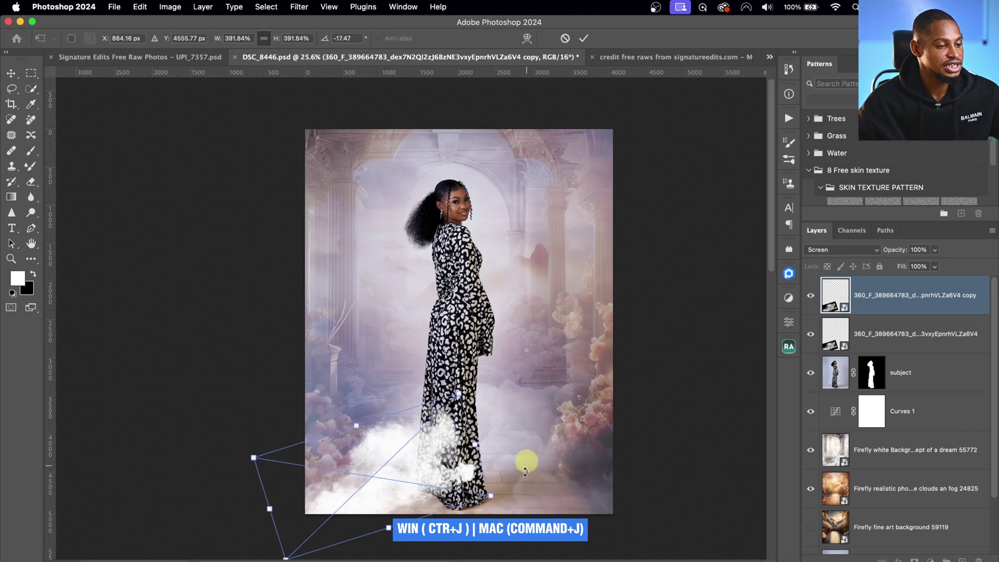
left_click_drag(431, 457, 617, 437)
left_click_drag(549, 469, 578, 494)
left_click(584, 38)
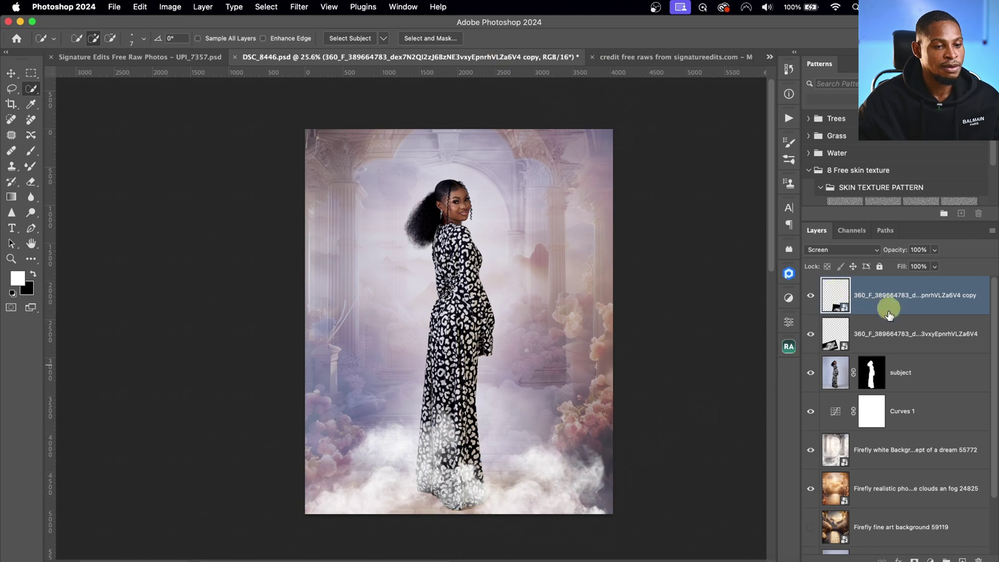
Step: Lower the opacity of both smoke layers together to 67%
left_click(902, 336, "shift")
left_click(934, 250)
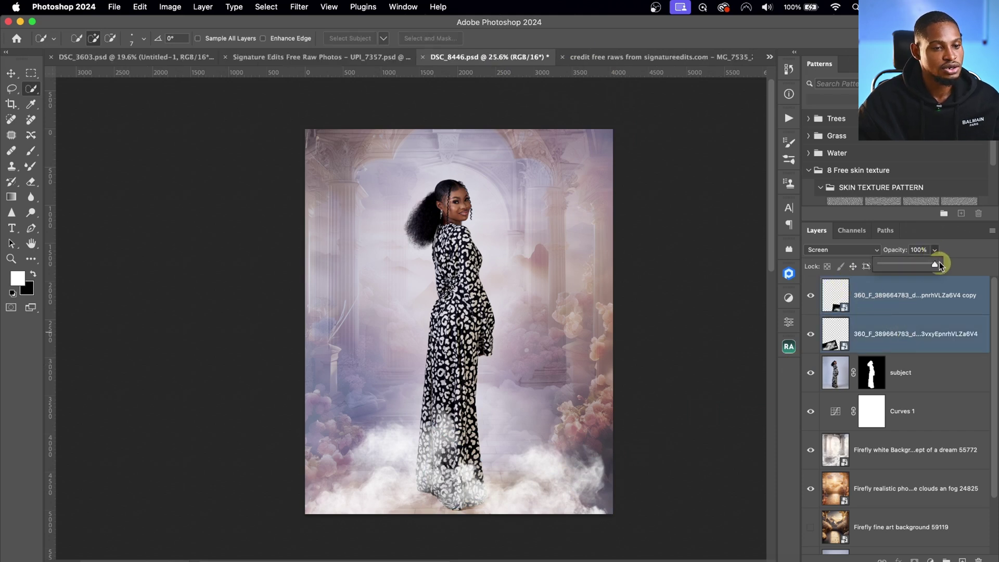
left_click_drag(921, 270, 918, 274)
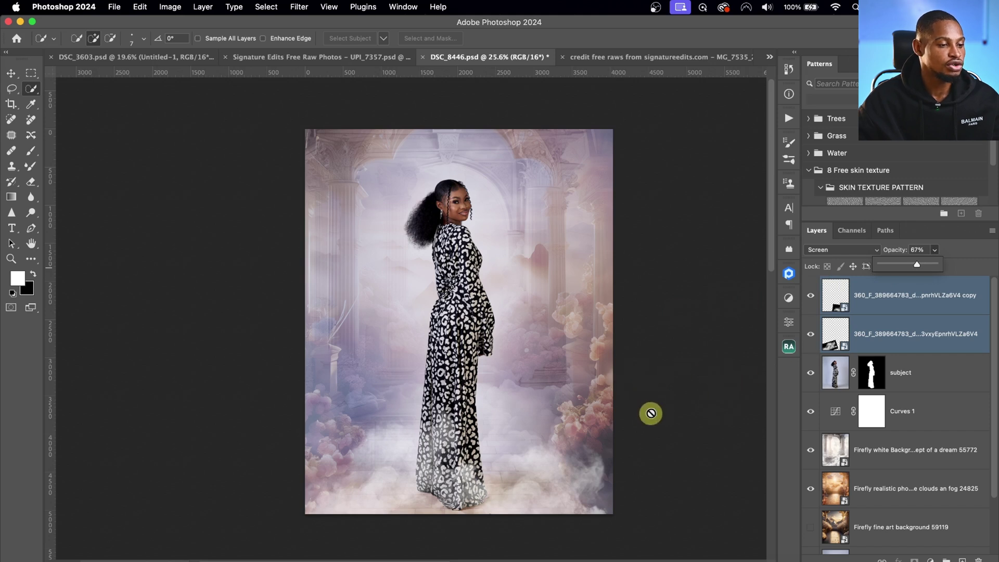
Step: Run the Noise action above the Curves 1 layer and lower the resulting noise layer's opacity to about 37%
left_click(950, 389)
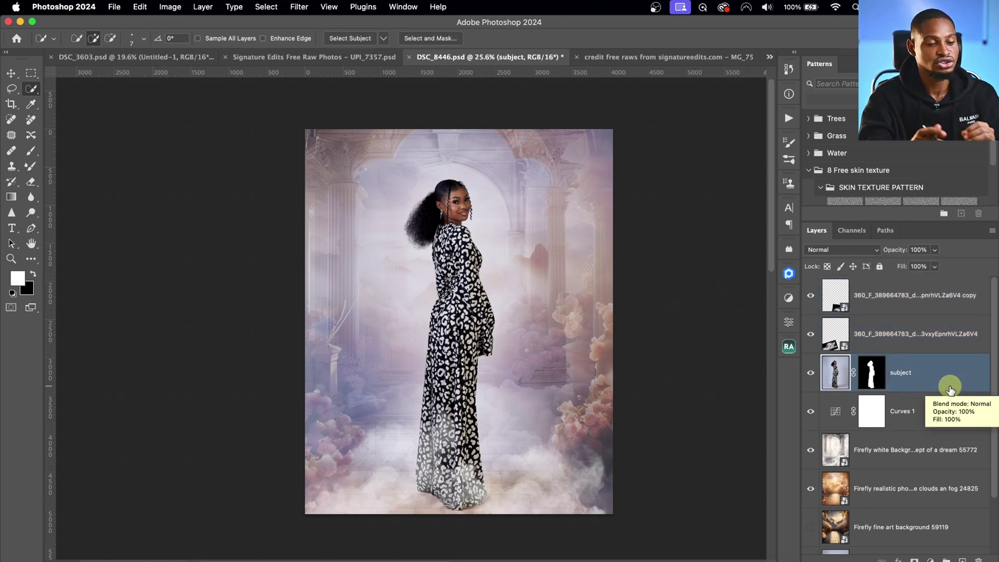
left_click(904, 410)
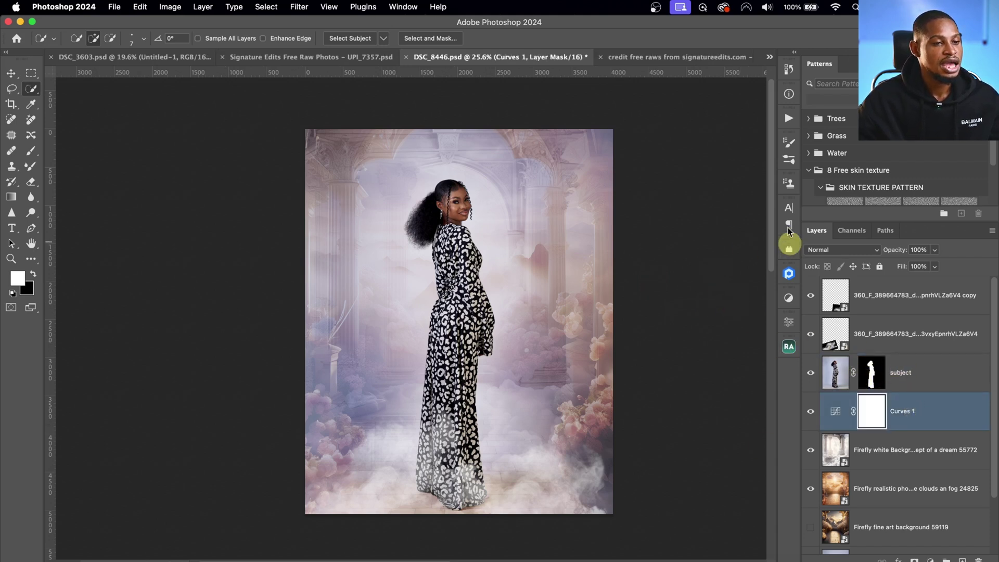
left_click(790, 114)
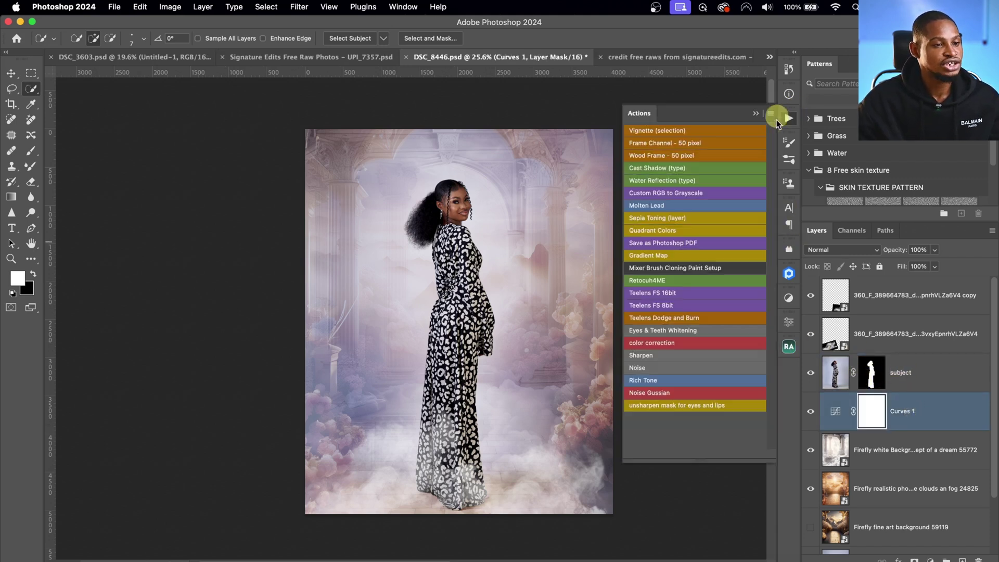
left_click(643, 367)
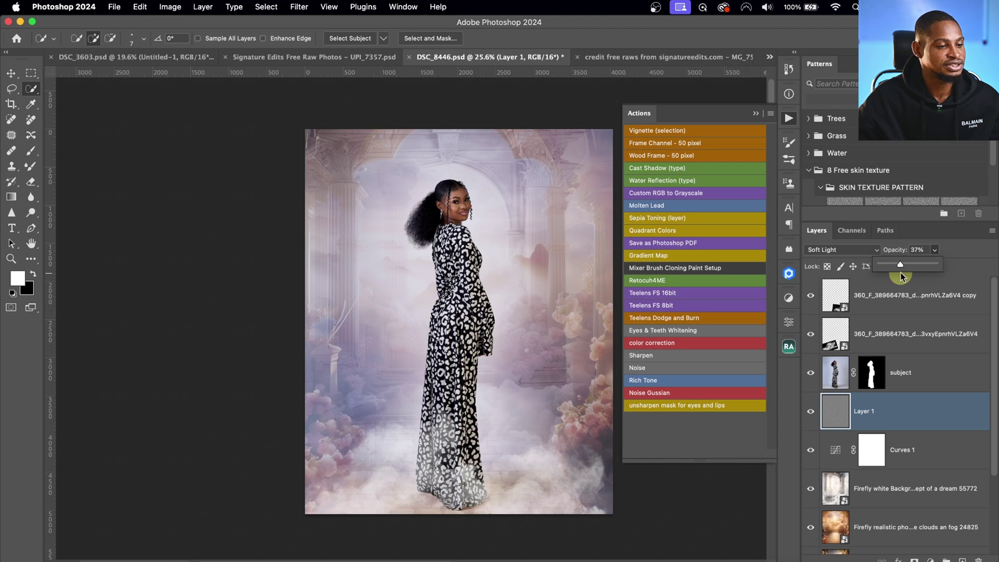
Step: Run the Noise action above the topmost smoke layer, inspect the grain on the face up close, and open the noise layer's opacity slider
left_click(915, 300)
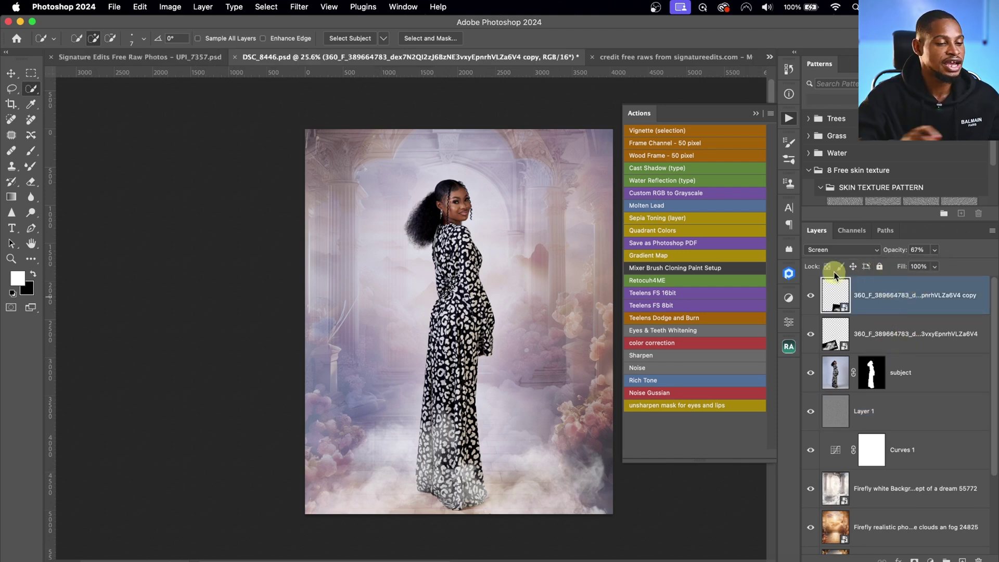
left_click(639, 371)
key("z")
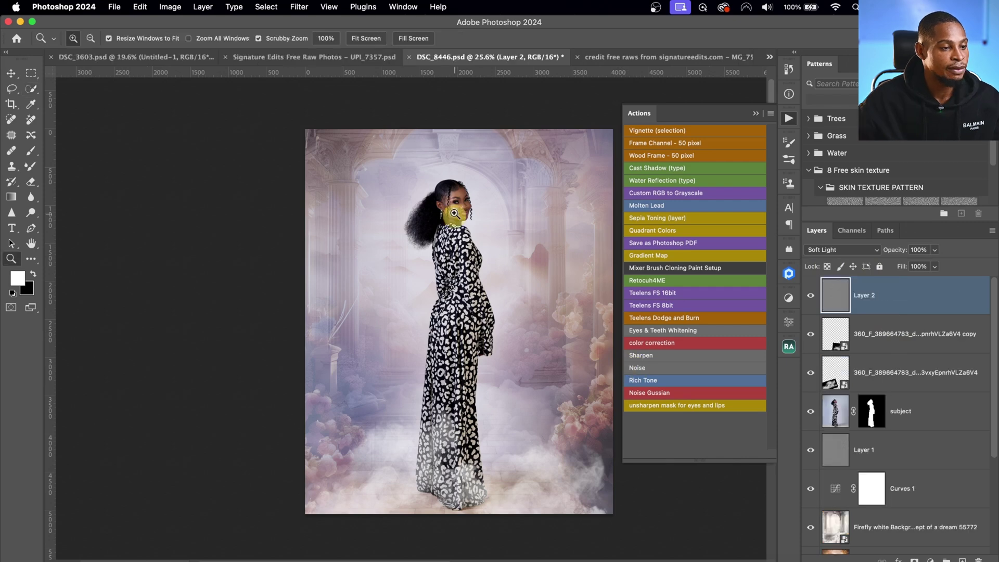
mouse_move(499, 171)
left_mouse_down()
mouse_move(520, 194)
mouse_move(508, 146)
left_mouse_up()
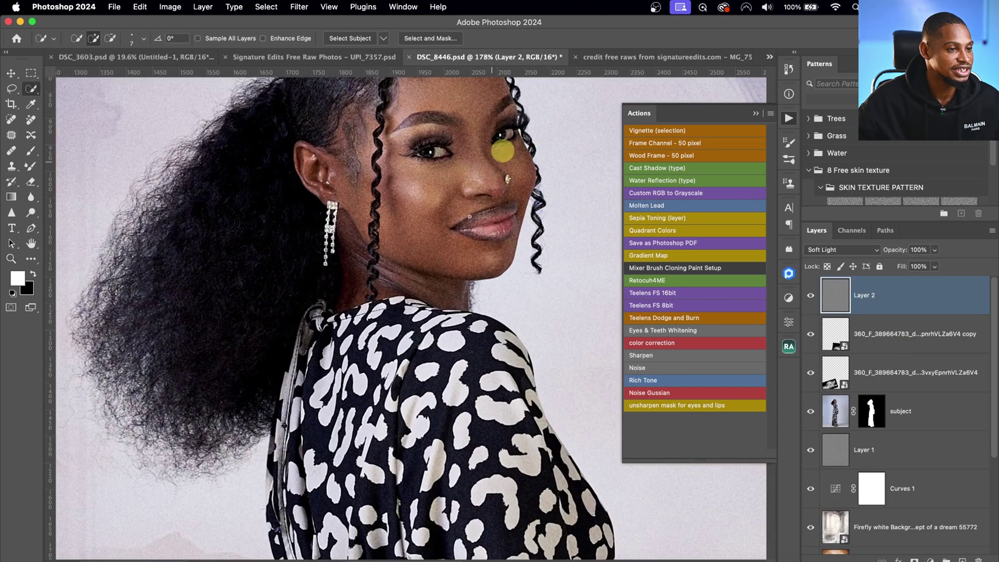
key("w")
left_click(934, 251)
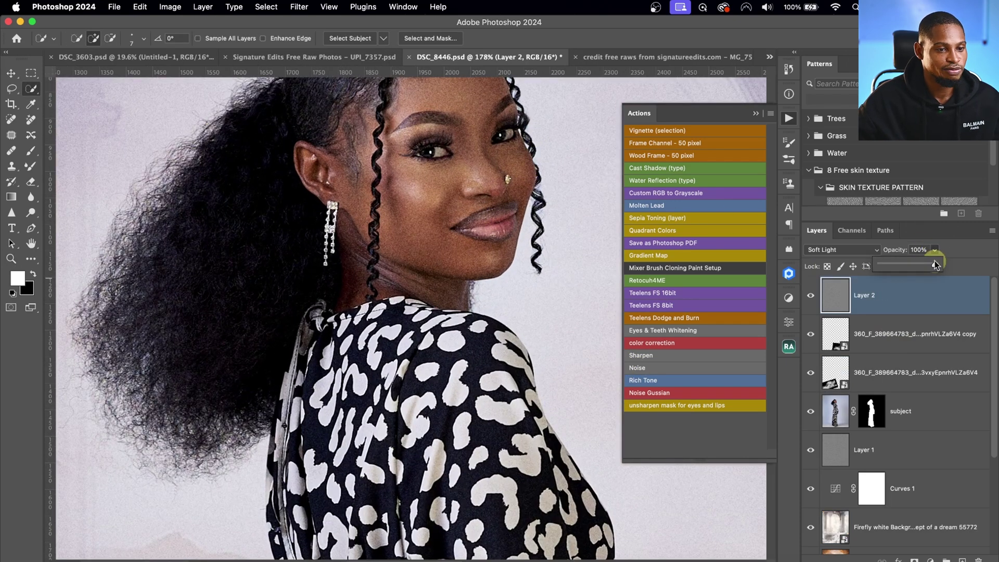
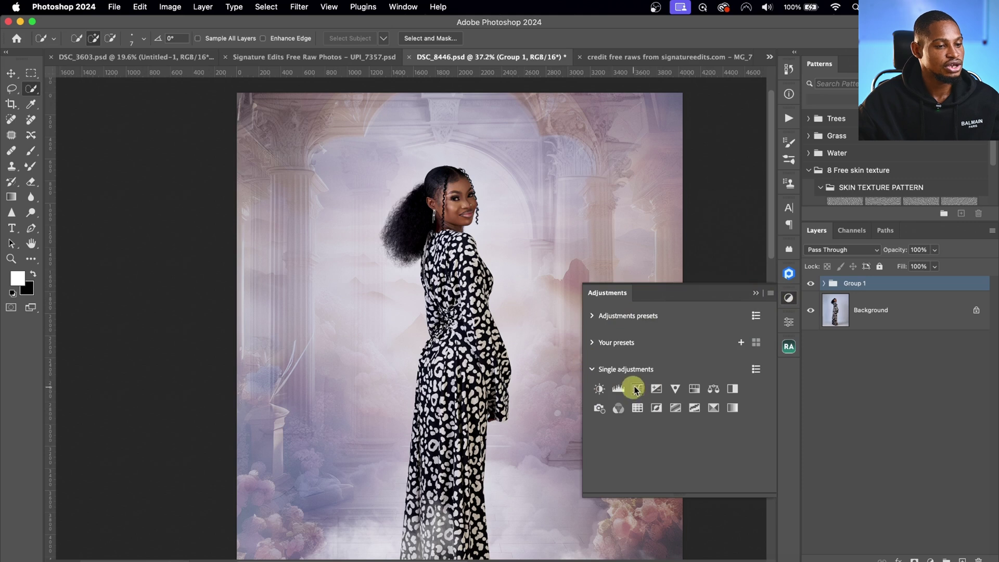
Step: Add a Curves adjustment layer above Group 1 and open its Auto Color Correction Options, moved clear of the subject
left_click(638, 391)
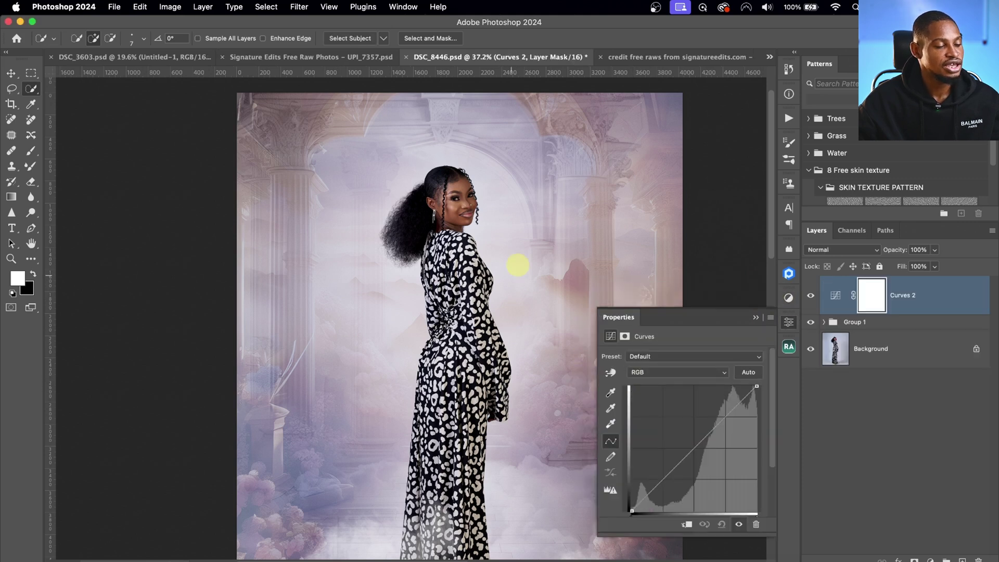
left_click(747, 373, "alt")
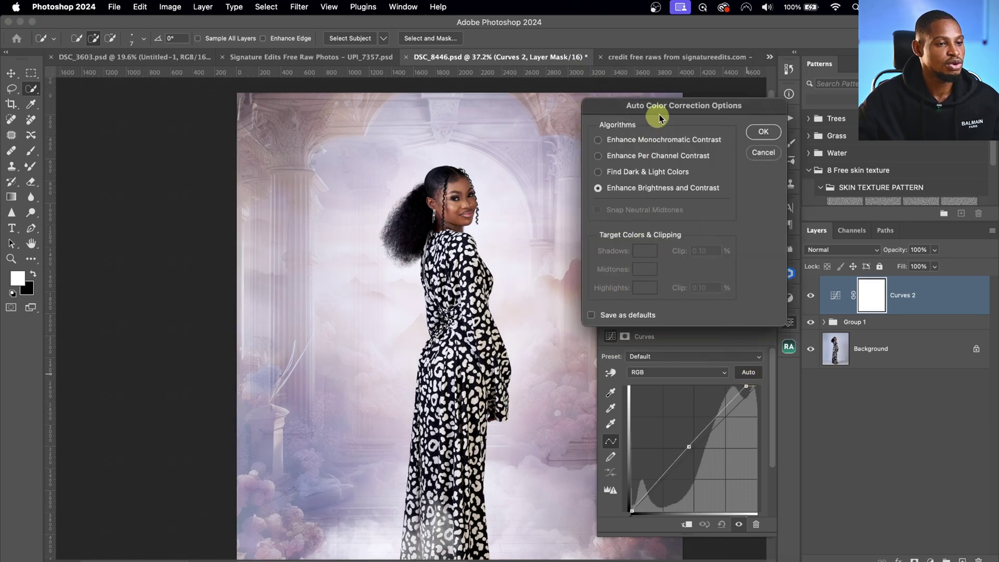
left_click_drag(667, 107, 201, 141)
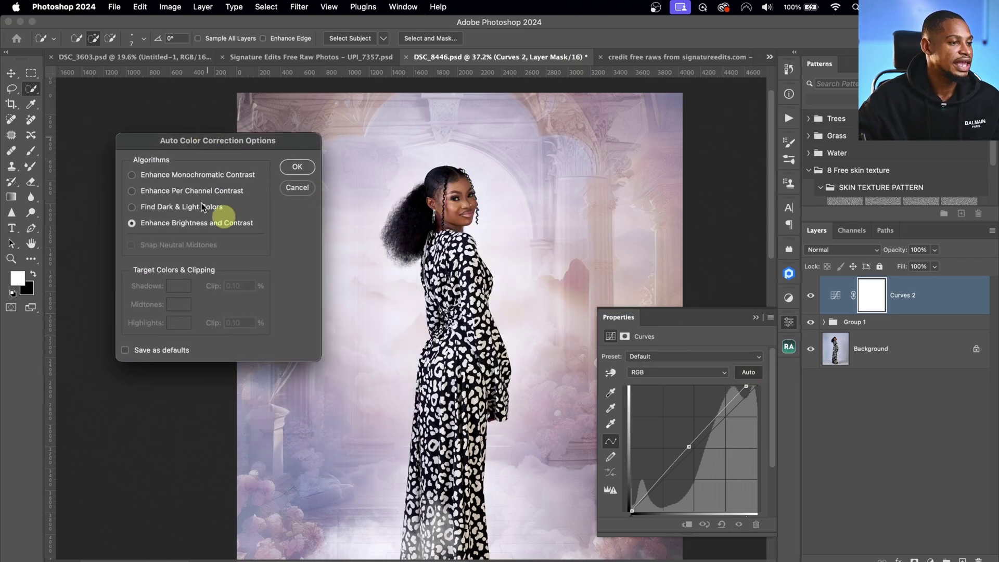
Step: Compare the auto color correction algorithms and apply Enhance Per Channel Contrast to the Curves 2 layer
left_click(131, 175)
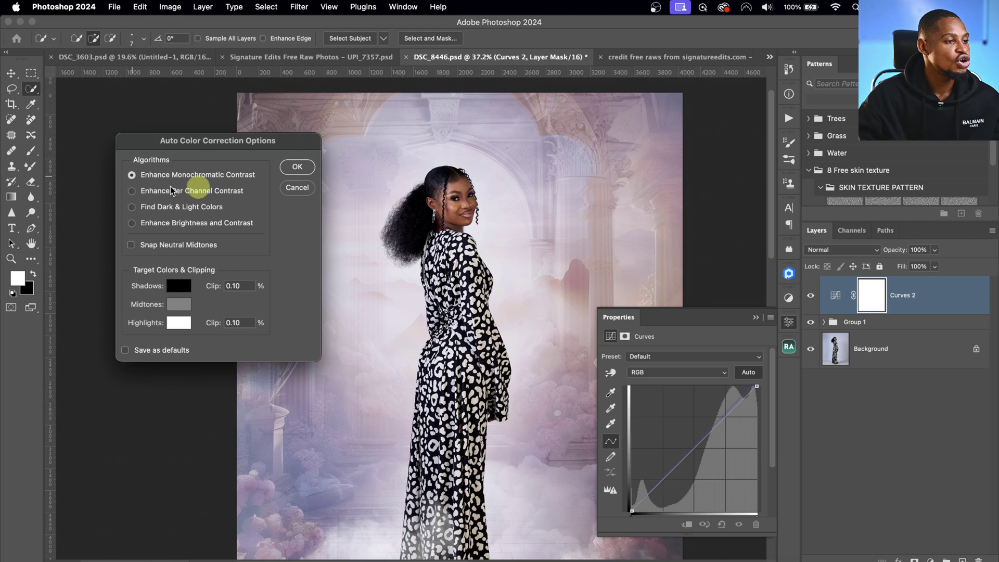
left_click(132, 191)
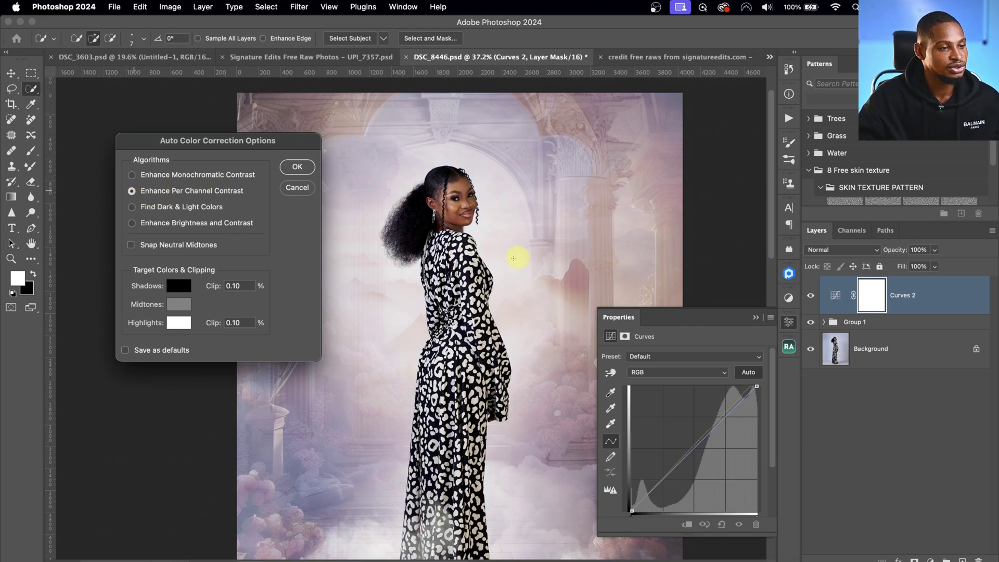
left_click(132, 223)
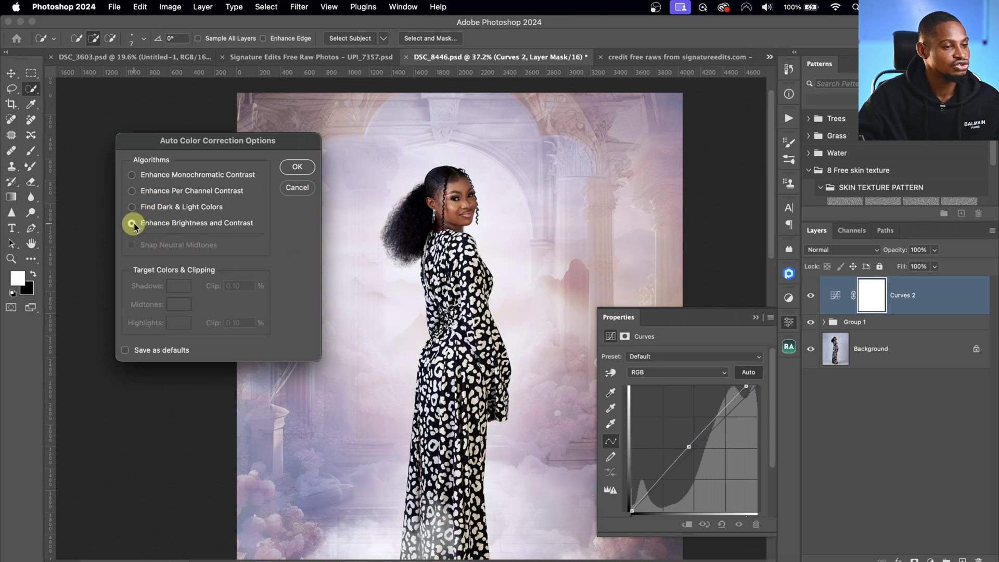
left_click(133, 177)
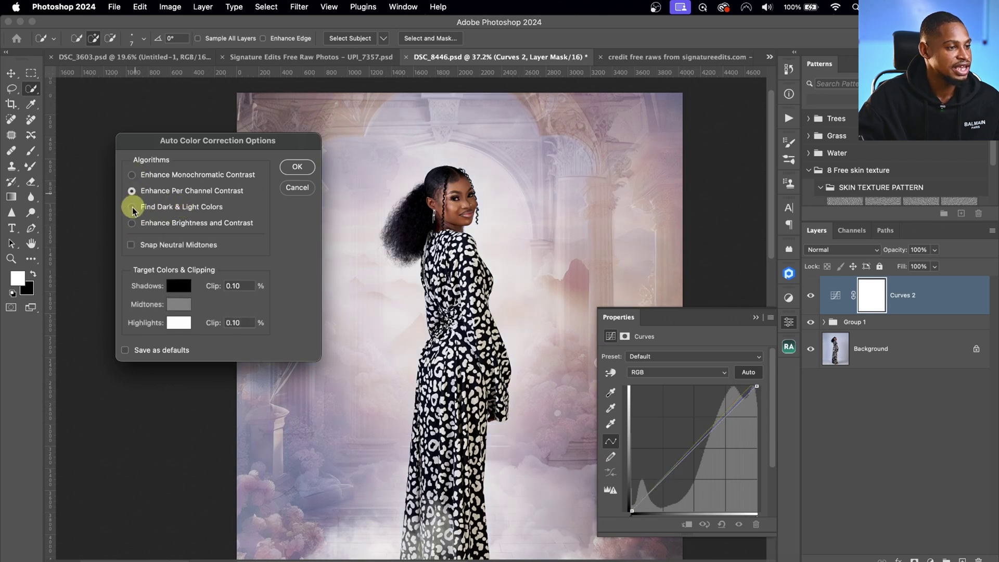
left_click(132, 176)
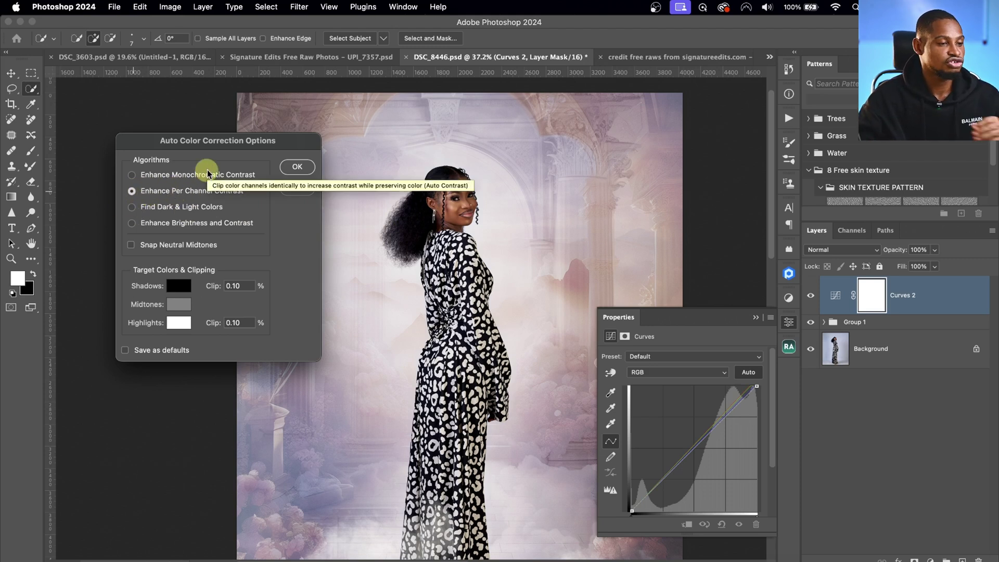
left_click(297, 167)
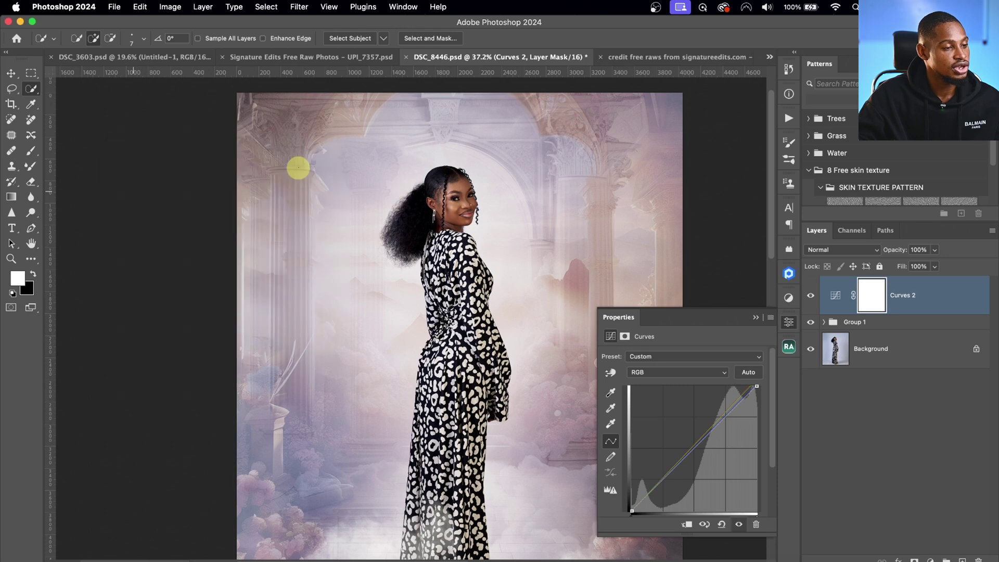
left_click(755, 318)
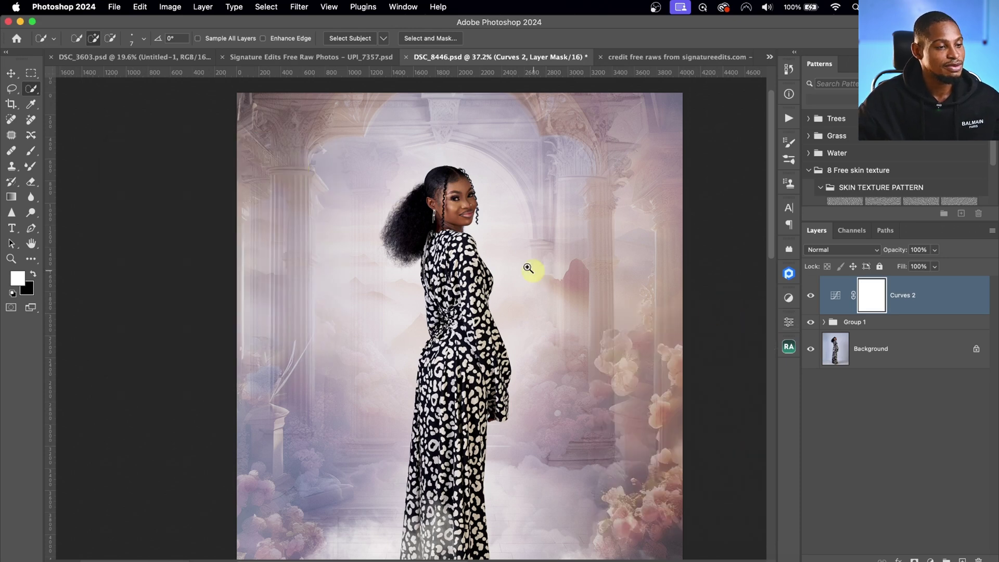
Step: Hide and reshow the Curves 2 layer to compare the portrait before and after the color correction
key("z")
left_click_drag(479, 263, 476, 255)
key("w")
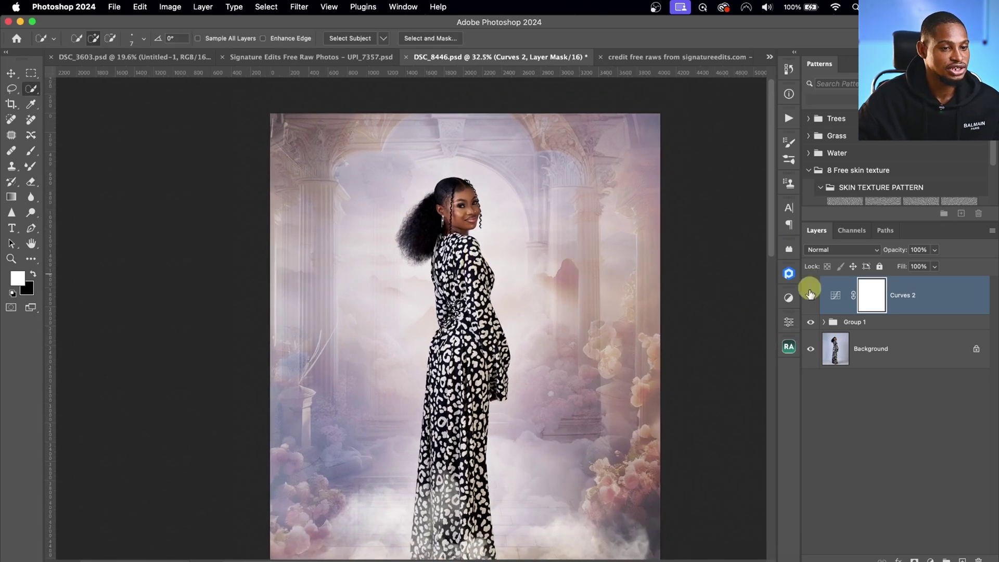
left_click(810, 296)
left_click(813, 299)
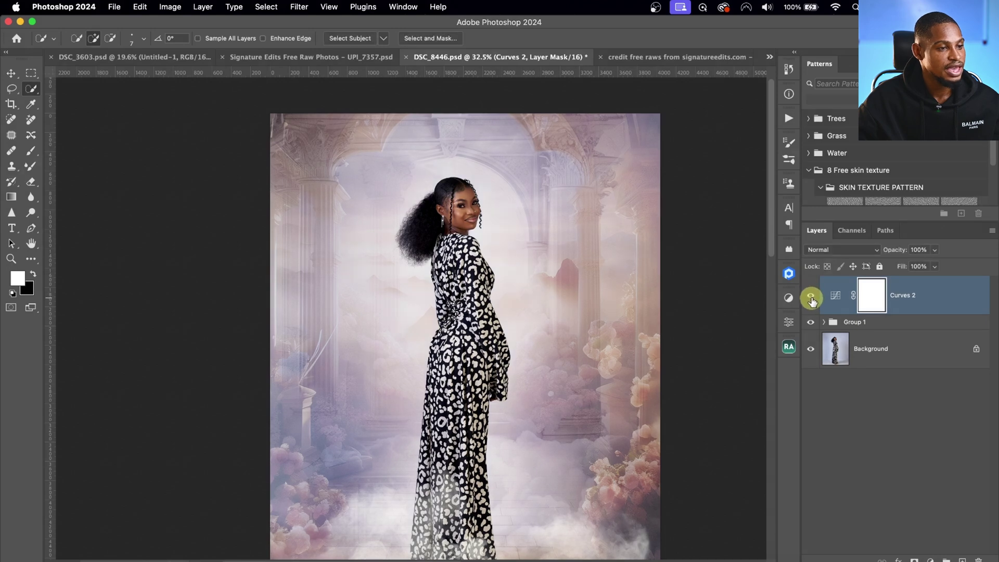
Step: Toggle the Curves 2 layer off and on once more to recheck the color correction across the whole portrait
left_click(813, 300)
left_click(814, 299)
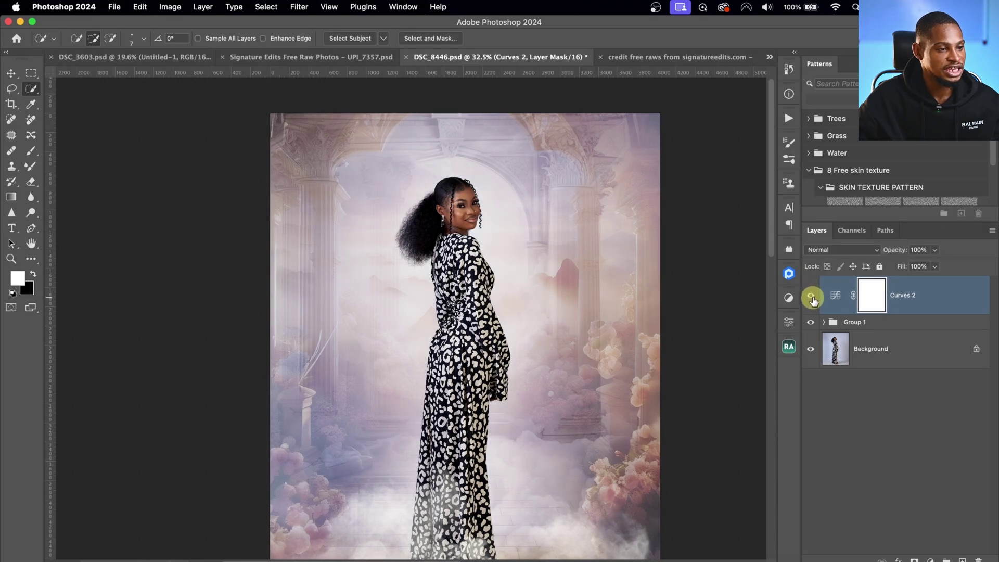
scroll(535, 279, "down", 3)
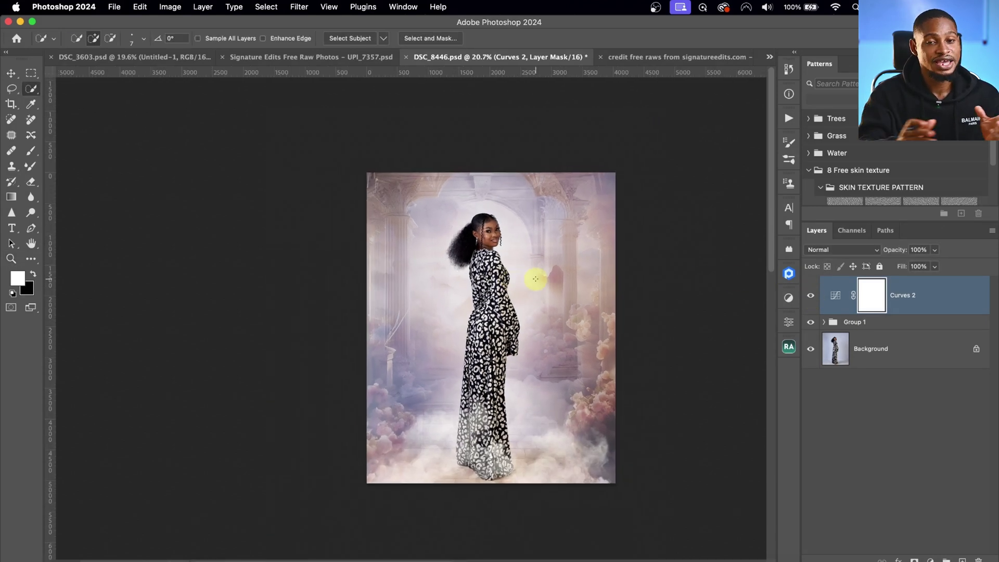
Step: Add a Levels adjustment layer above Curves 2 with the input black point at 5 and the input white point at 252
left_click(788, 300)
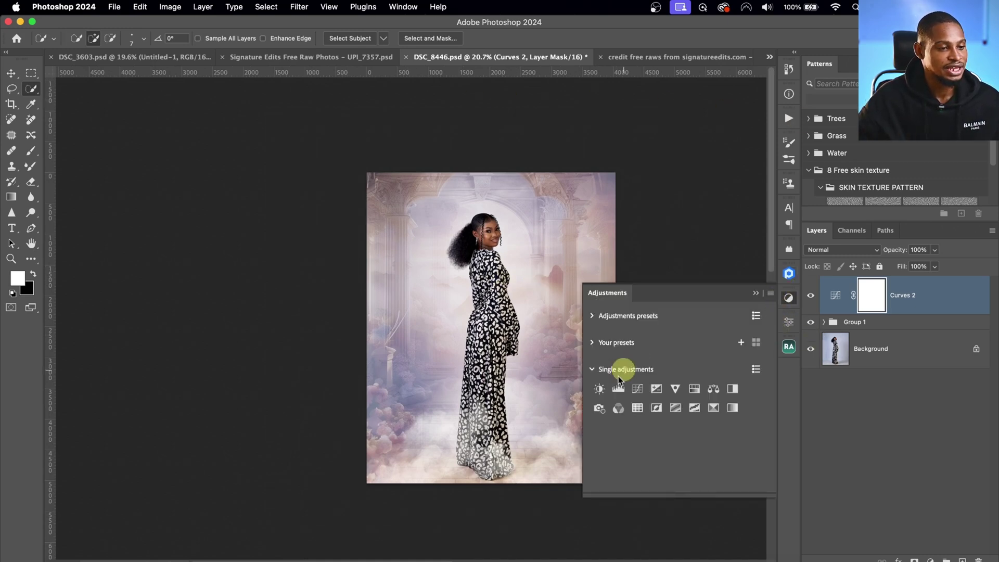
left_click(618, 394)
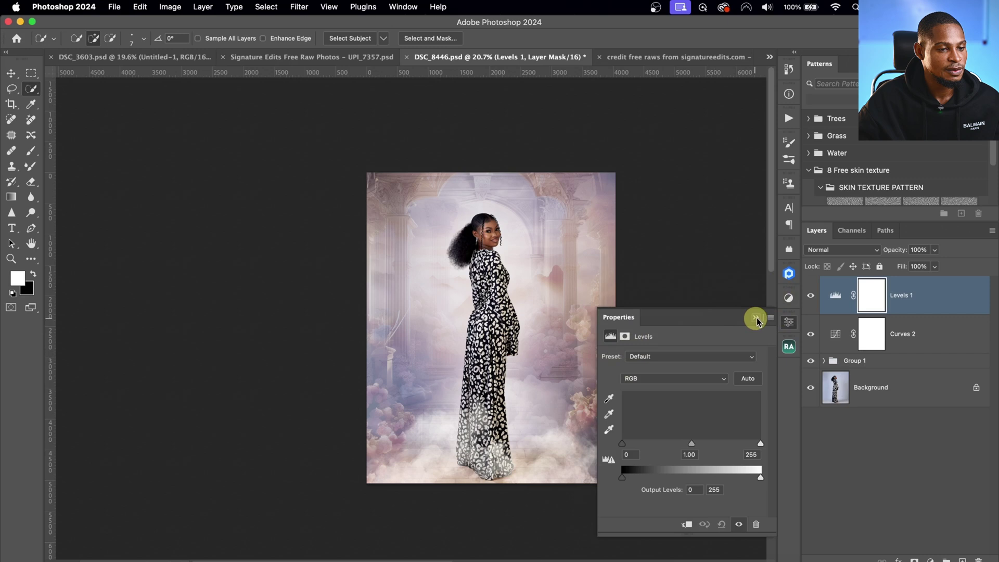
left_click_drag(623, 444, 627, 447)
left_click(758, 437)
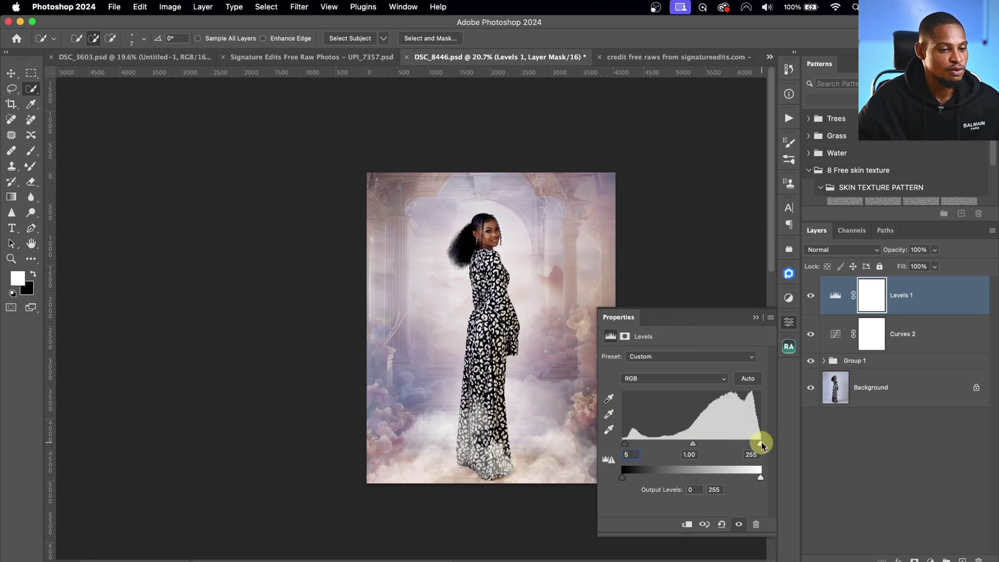
key("z")
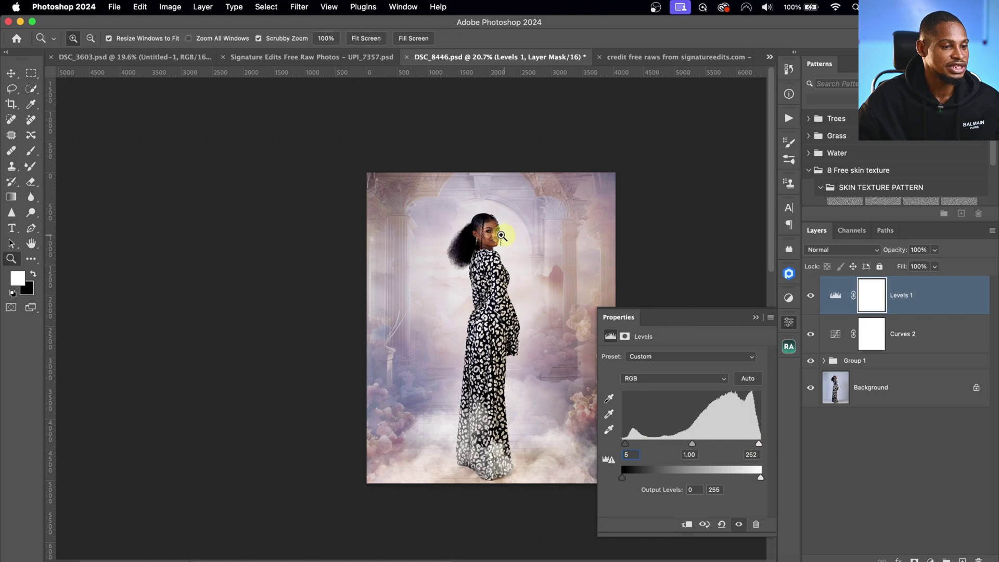
left_click_drag(523, 250, 557, 214)
key("ctrl+0")
key("w")
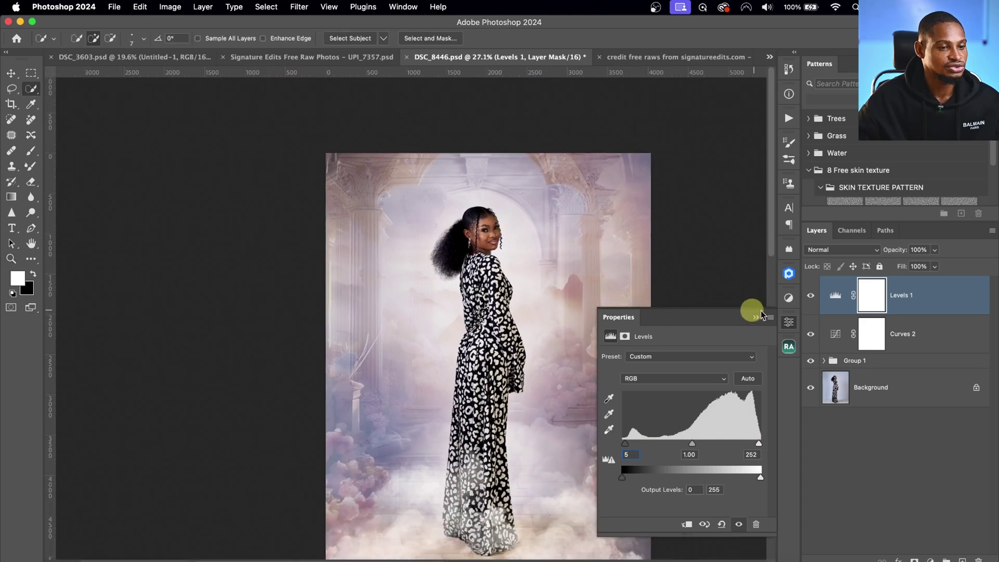
left_click(755, 316)
Step: Group the Levels 1, Curves 2 and Group 1 layers together above the Background layer
left_click(879, 358, "shift")
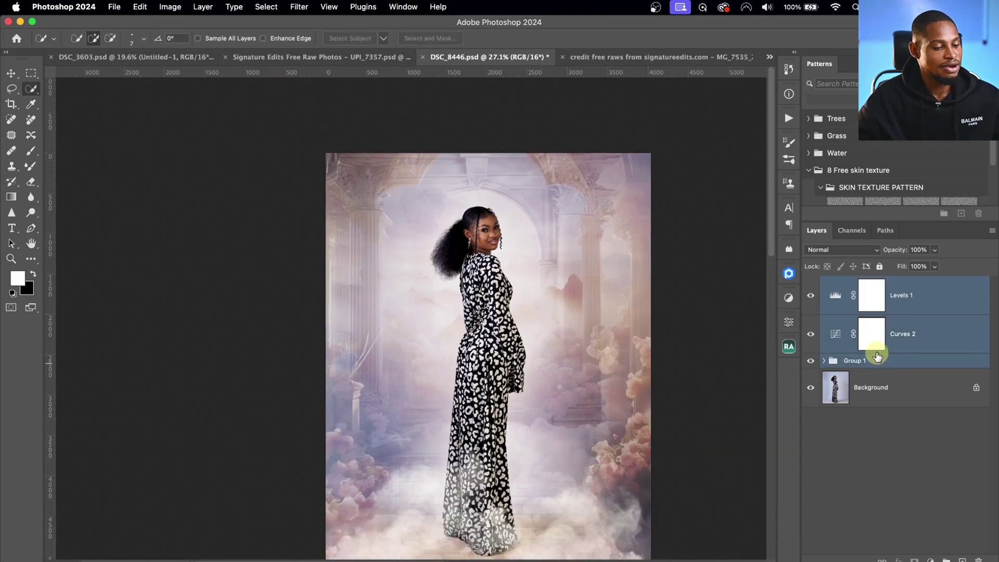
key("ctrl+g")
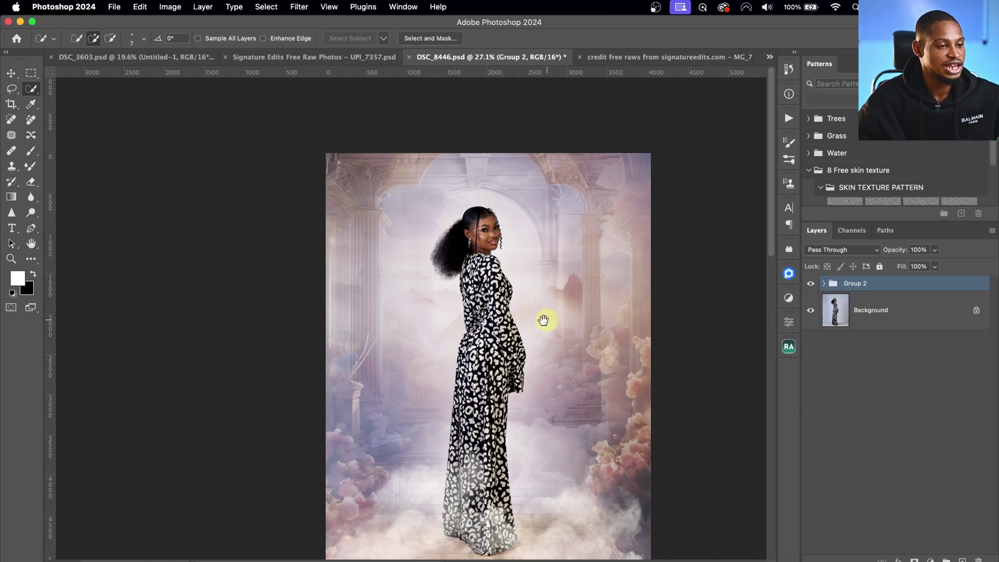
Step: Hide and reshow Group 2 repeatedly to compare the original studio photo with the finished composite
left_click_drag(538, 334, 493, 305)
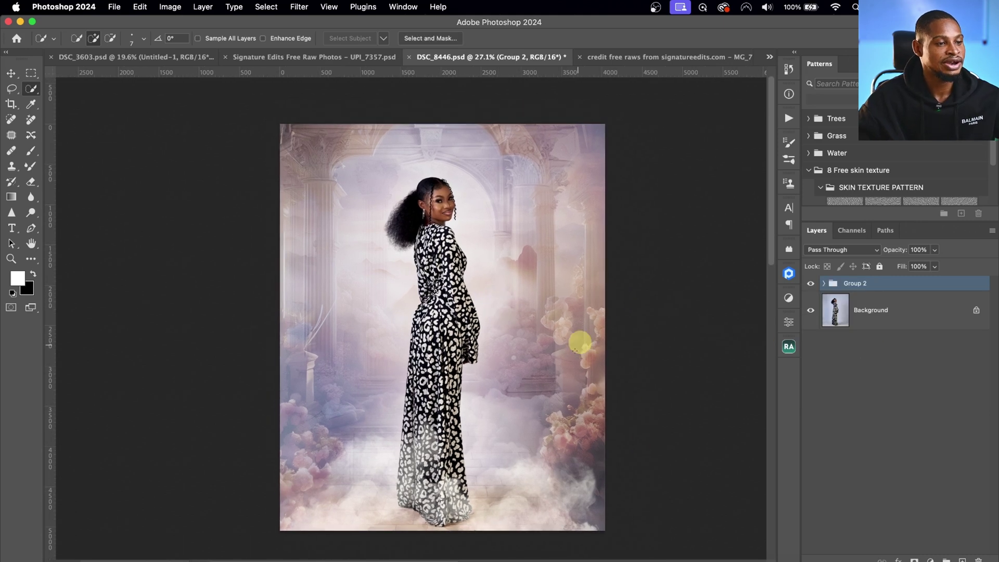
left_click(811, 284)
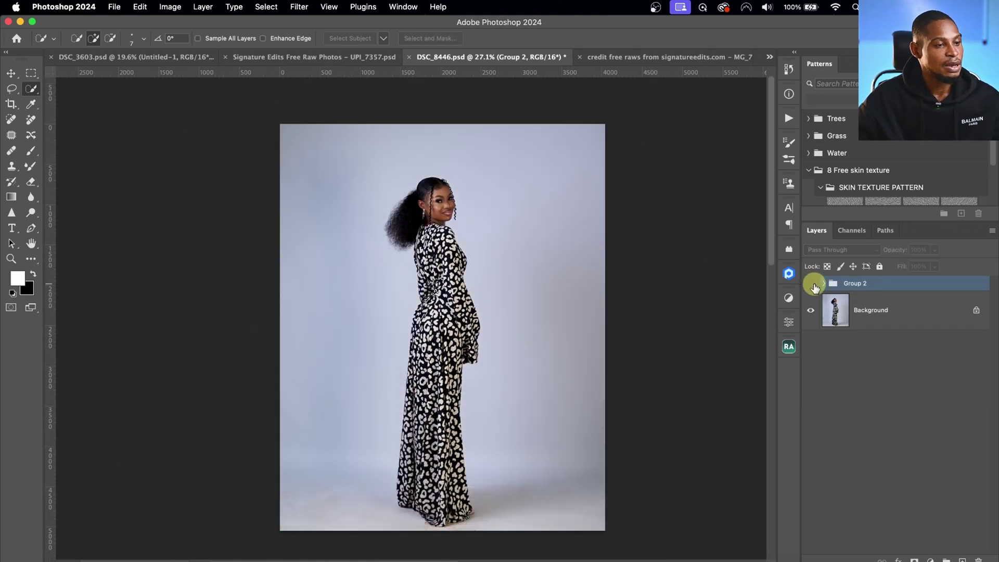
left_click(811, 284)
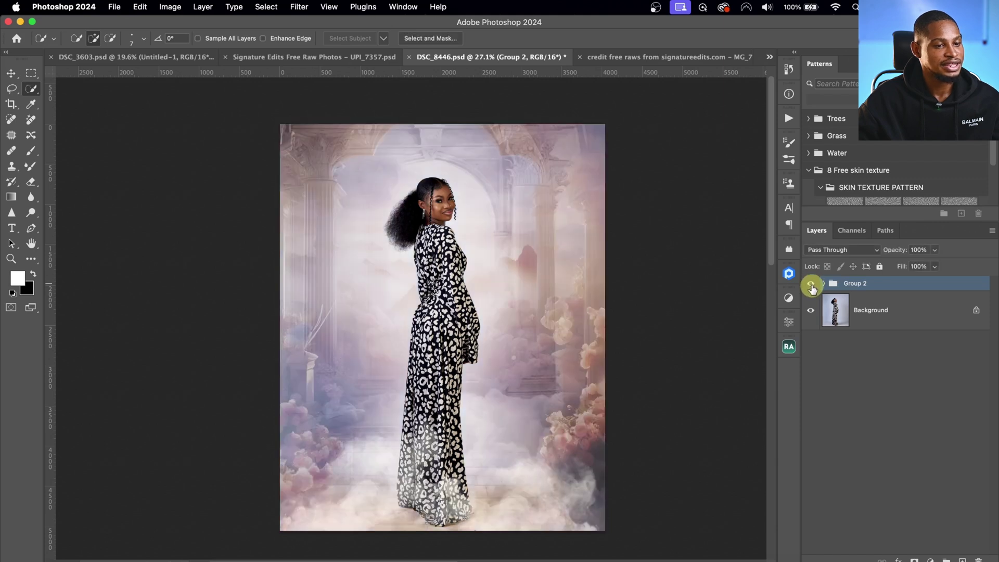
left_click(811, 284)
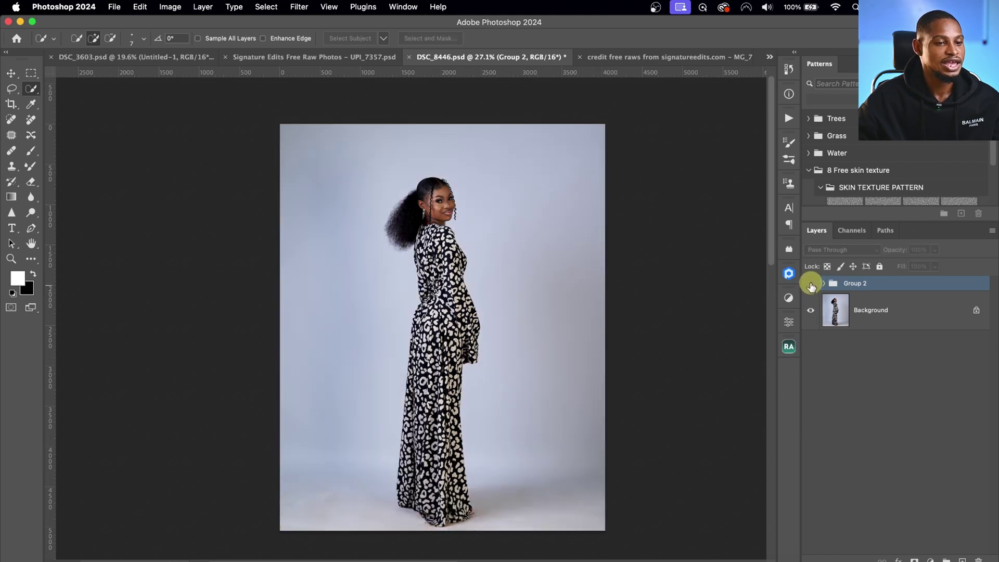
left_click(811, 284)
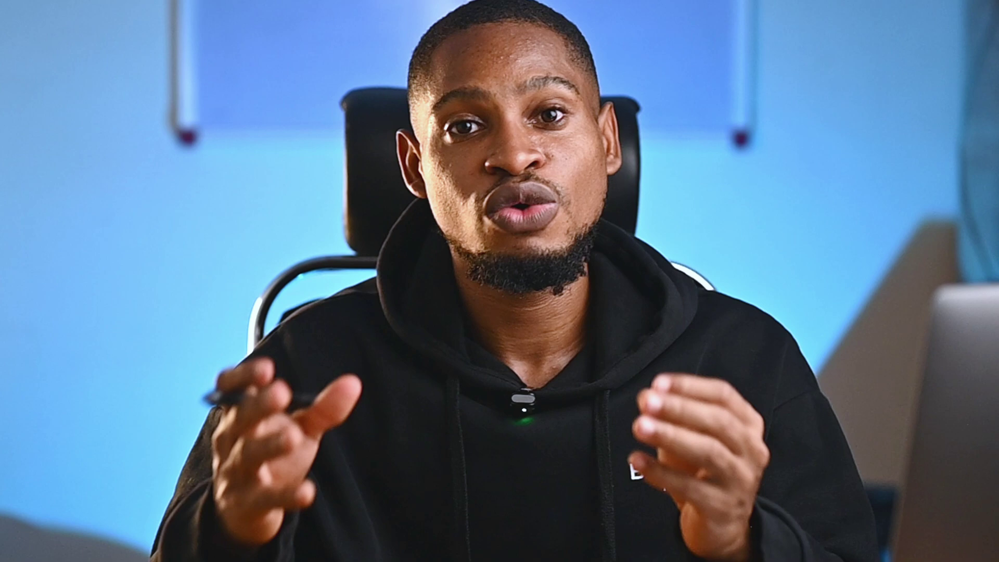